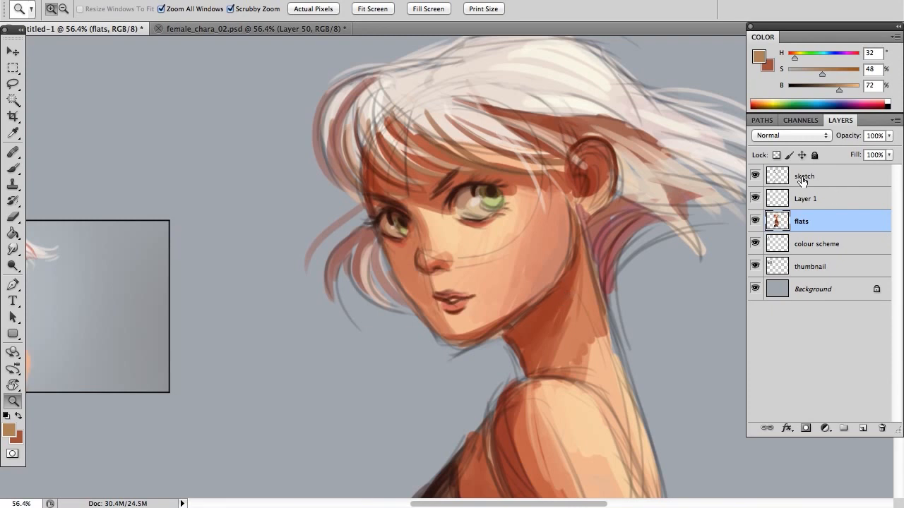
Rename the layer "Layer 1" as "refine".
{"action": "key", "text": "b"}
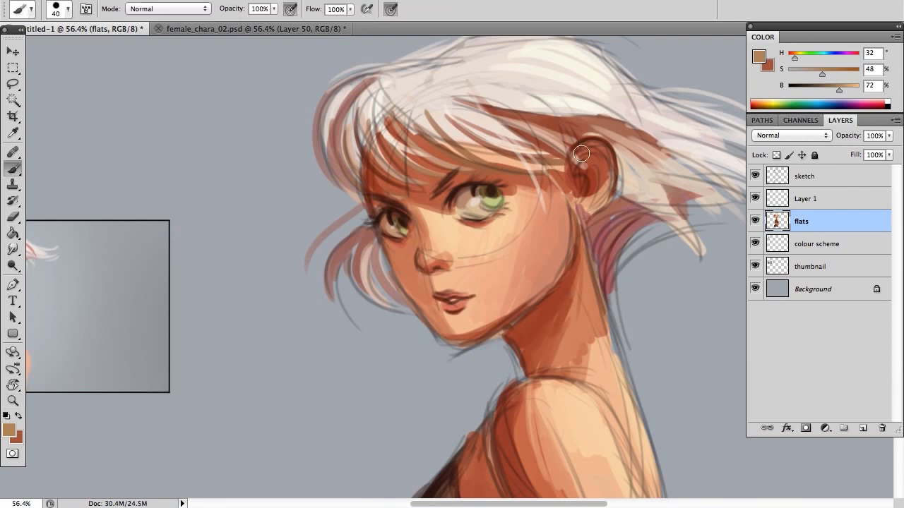
{"action": "left_click", "coordinate": [812, 202]}
{"action": "double_click", "coordinate": [806, 199]}
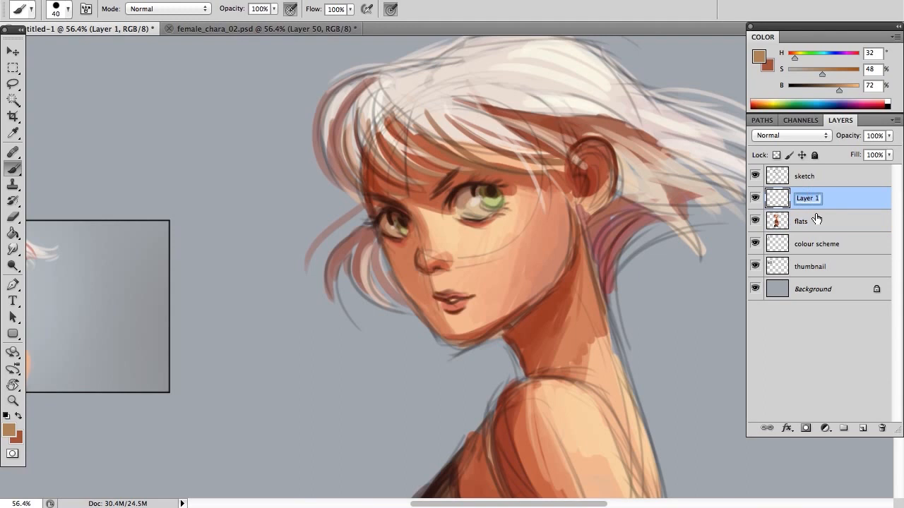
{"action": "type", "text": "refine"}
{"action": "key", "text": "Return"}
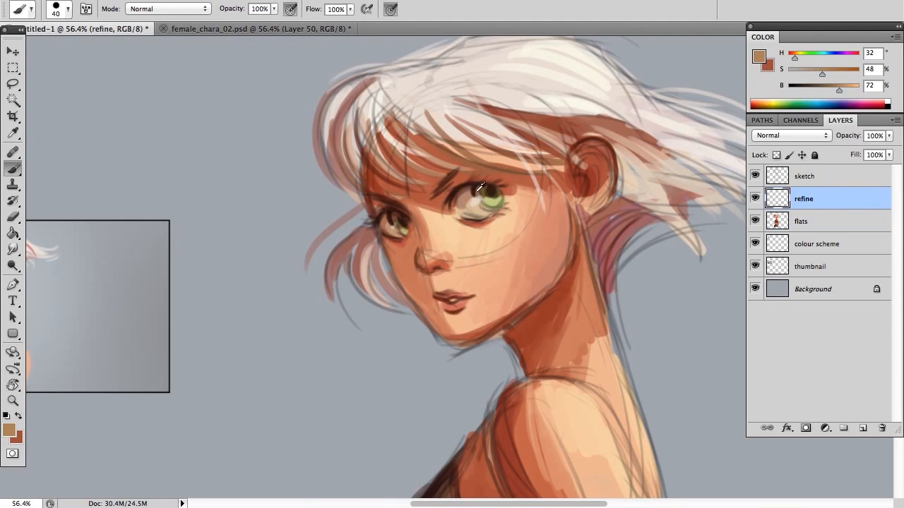
Paint over the inner corner and white of the larger eye with a 10 px brush in colours sampled from the eye.
{"action": "key", "text": "z"}
{"action": "left_click_drag", "start_coordinate": [452, 171], "coordinate": [476, 149]}
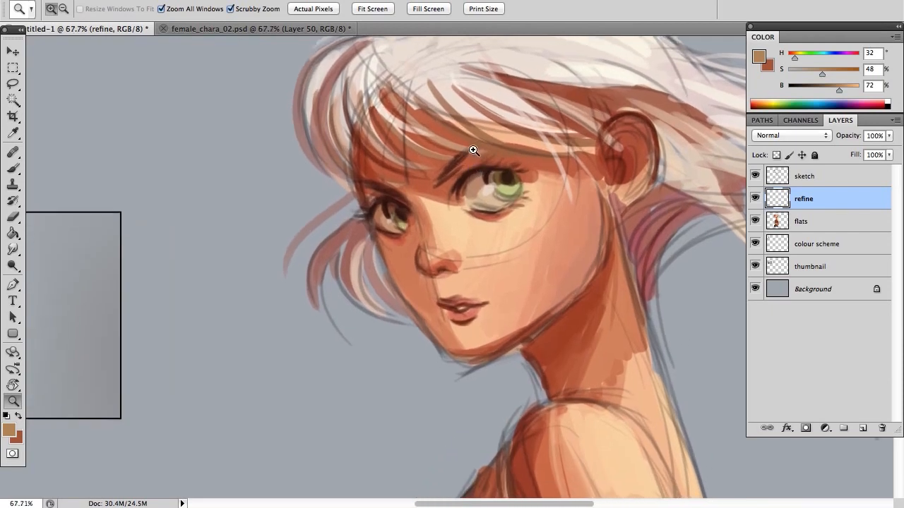
{"action": "key", "text": "b"}
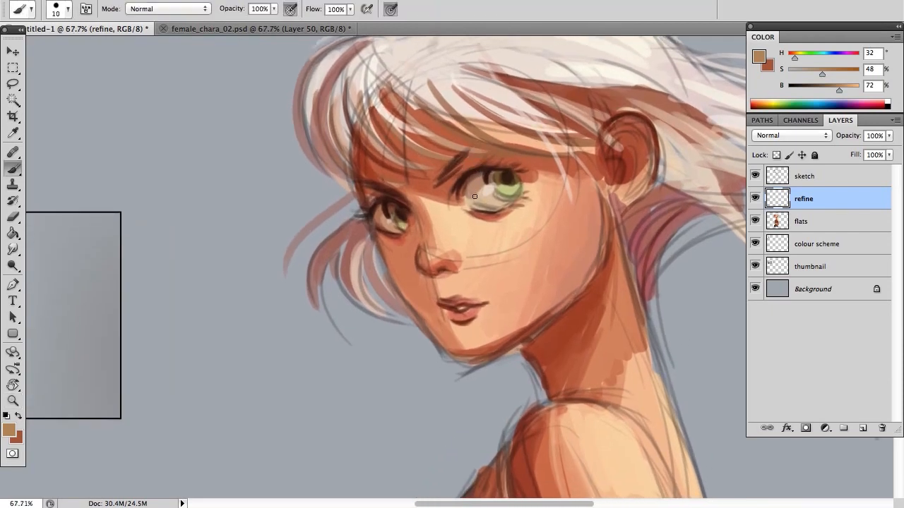
{"action": "left_click", "coordinate": [476, 178], "text": "alt"}
{"action": "mouse_move", "coordinate": [469, 193]}
{"action": "left_mouse_down"}
{"action": "mouse_move", "coordinate": [462, 202]}
{"action": "mouse_move", "coordinate": [470, 189]}
{"action": "left_mouse_up"}
{"action": "left_click", "coordinate": [484, 201], "text": "alt"}
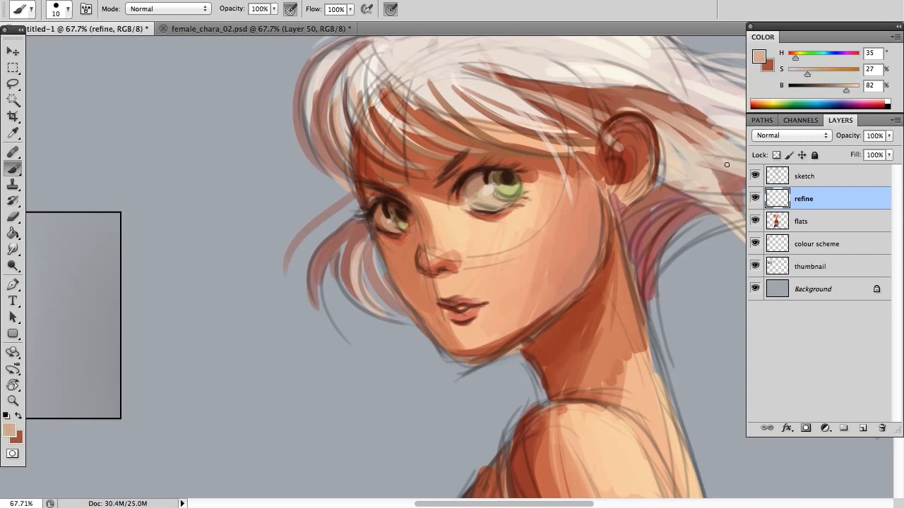
Hide the sketch layer and blend sampled brown and red tones around the larger eye's lids and inner corner.
{"action": "left_click", "coordinate": [755, 176]}
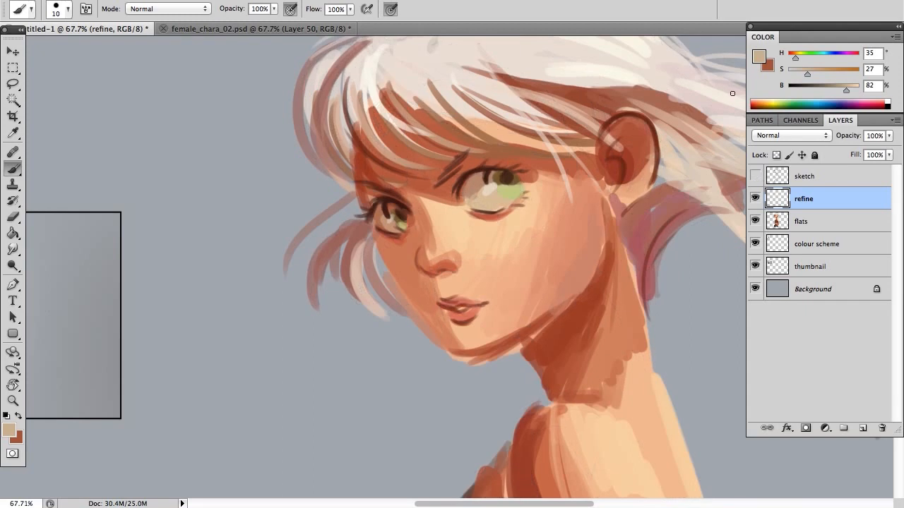
{"action": "left_click", "coordinate": [478, 183], "text": "alt"}
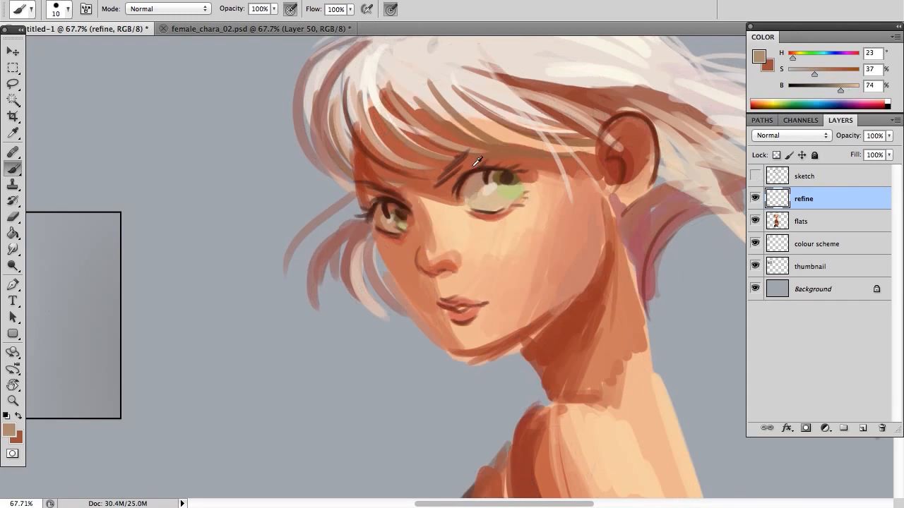
{"action": "left_click", "coordinate": [463, 201], "text": "alt"}
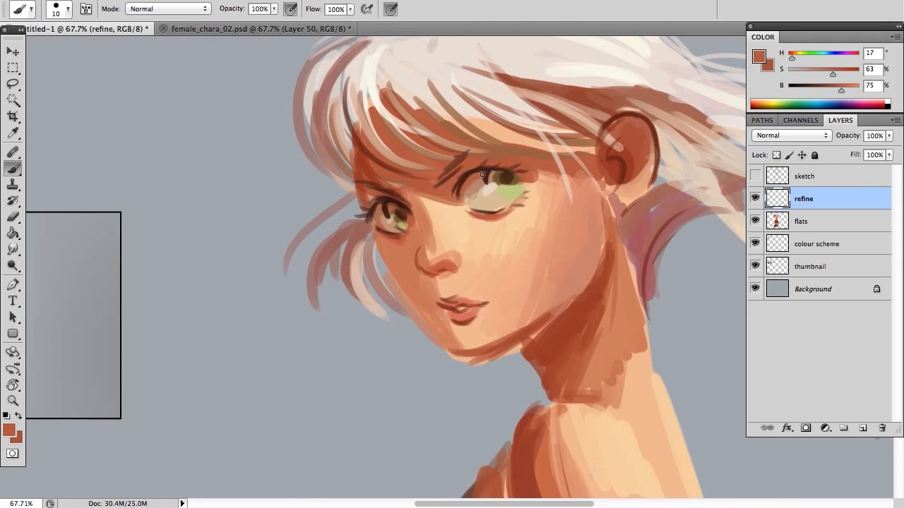
{"action": "left_click_drag", "start_coordinate": [487, 186], "coordinate": [482, 173]}
{"action": "left_click", "coordinate": [477, 178], "text": "alt"}
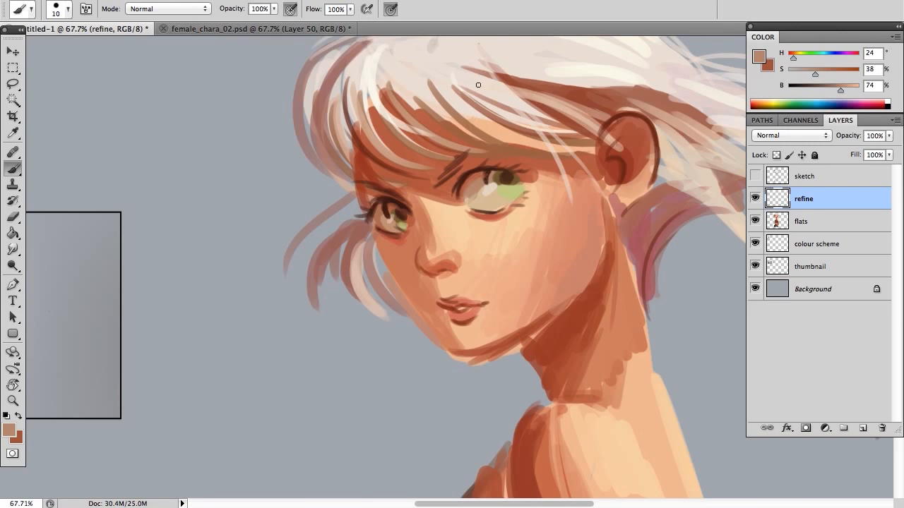
{"action": "left_click", "coordinate": [472, 183], "text": "alt"}
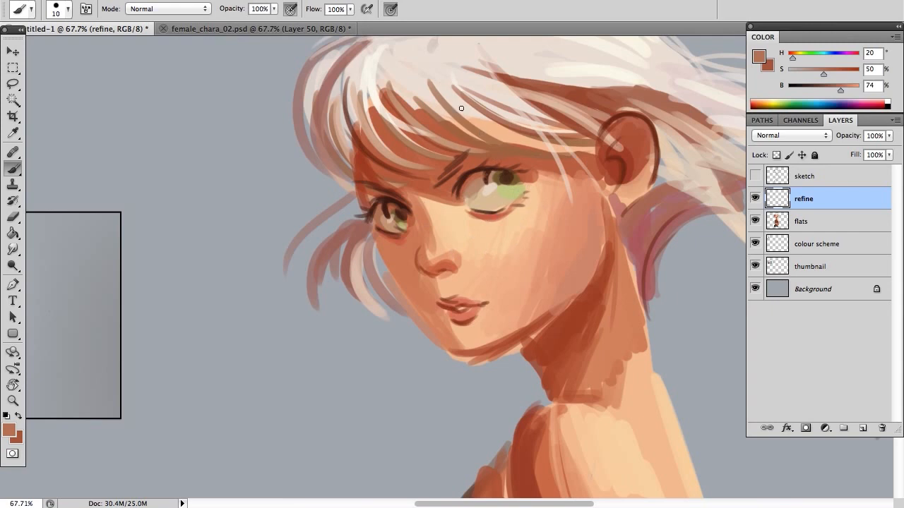
Repaint the lower part of the larger eye's iris with a pale green sampled from it.
{"action": "left_click", "coordinate": [487, 192], "text": "alt"}
{"action": "left_click", "coordinate": [513, 195], "text": "alt"}
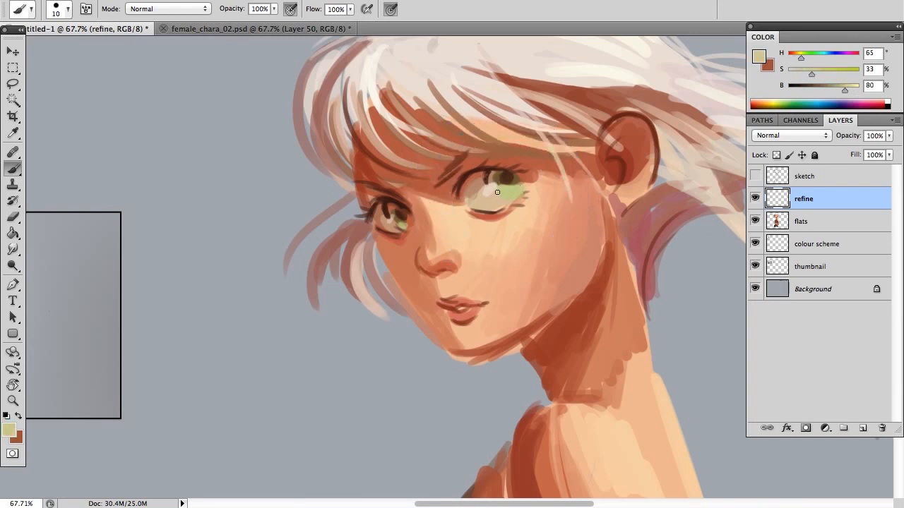
{"action": "left_click_drag", "start_coordinate": [521, 187], "coordinate": [514, 197]}
Mix a dark green of hue 79, saturation 58% and brightness 20% and paint the larger eye's pupil.
{"action": "left_click", "coordinate": [506, 171], "text": "alt"}
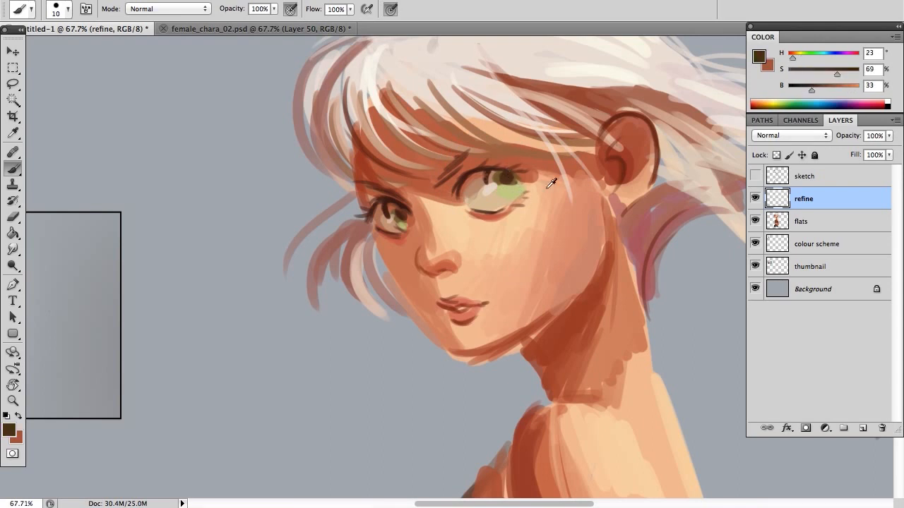
{"action": "left_click", "coordinate": [501, 171], "text": "alt"}
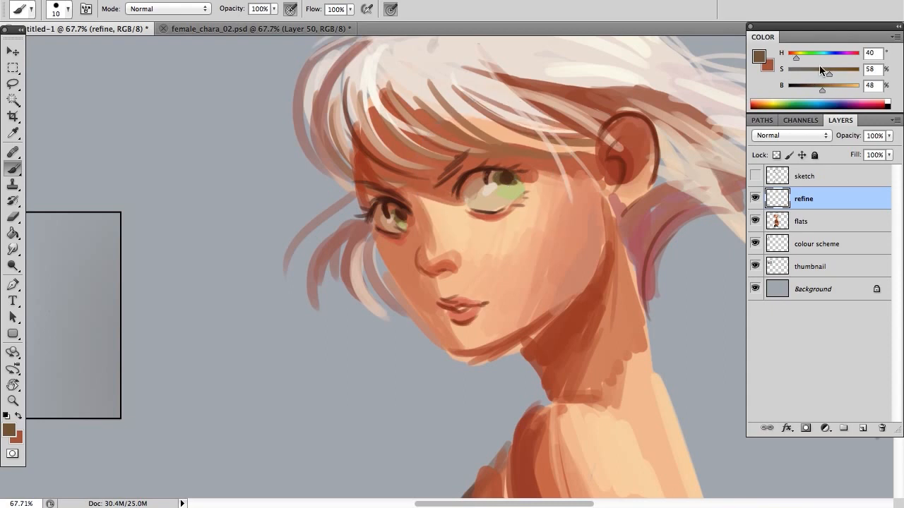
{"action": "left_click", "coordinate": [804, 55]}
{"action": "left_click_drag", "start_coordinate": [811, 89], "coordinate": [802, 88]}
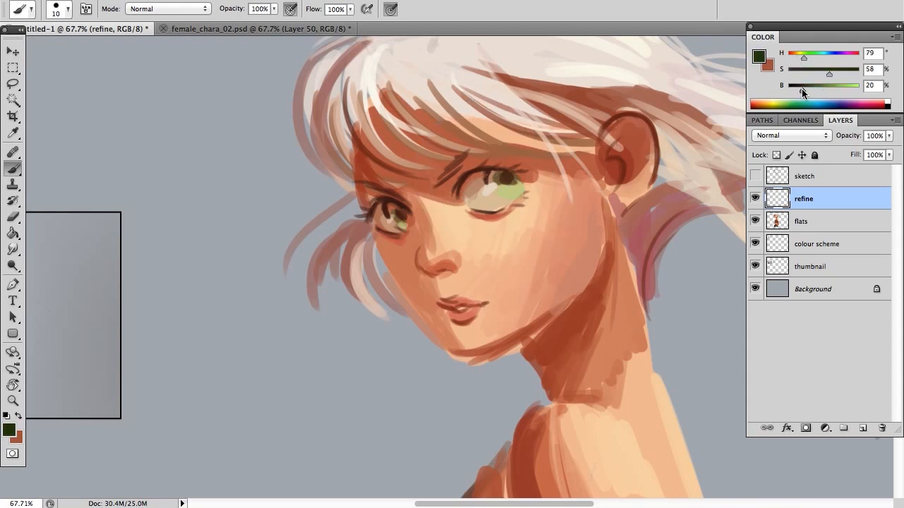
{"action": "left_click_drag", "start_coordinate": [506, 177], "coordinate": [506, 180]}
Mix a dark brown with saturation 43% and brightness 20% and paint the larger eye's upper lash line and outer lashes.
{"action": "left_click", "coordinate": [471, 170], "text": "alt"}
{"action": "left_click", "coordinate": [803, 87]}
{"action": "left_click_drag", "start_coordinate": [841, 74], "coordinate": [818, 74]}
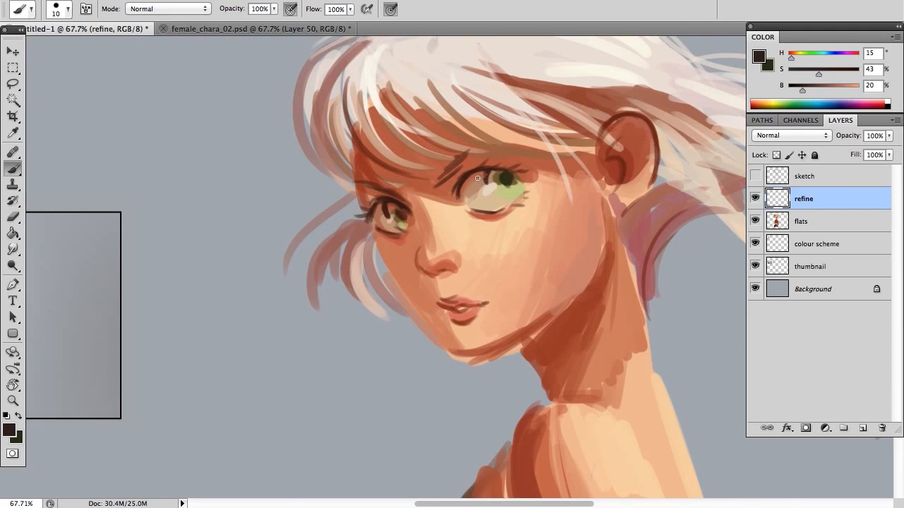
{"action": "left_click_drag", "start_coordinate": [470, 171], "coordinate": [534, 180]}
Outline the larger eye's iris and shade its upper part with dark olive tones sampled from the eye.
{"action": "left_click", "coordinate": [524, 189], "text": "alt"}
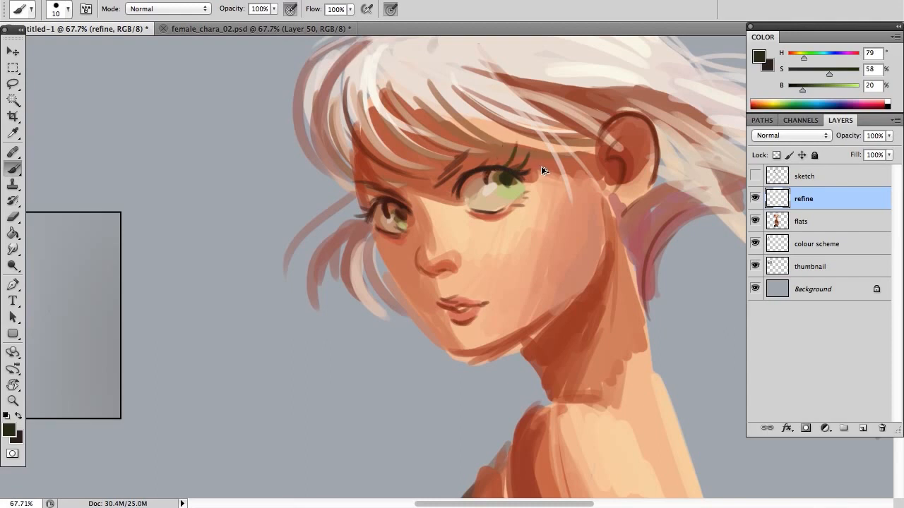
{"action": "left_click", "coordinate": [522, 199], "text": "alt"}
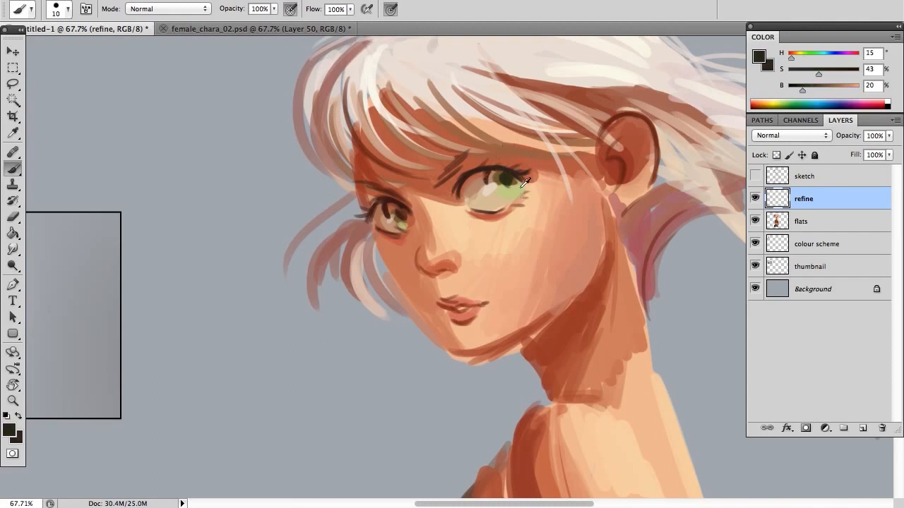
{"action": "left_click", "coordinate": [514, 181], "text": "alt"}
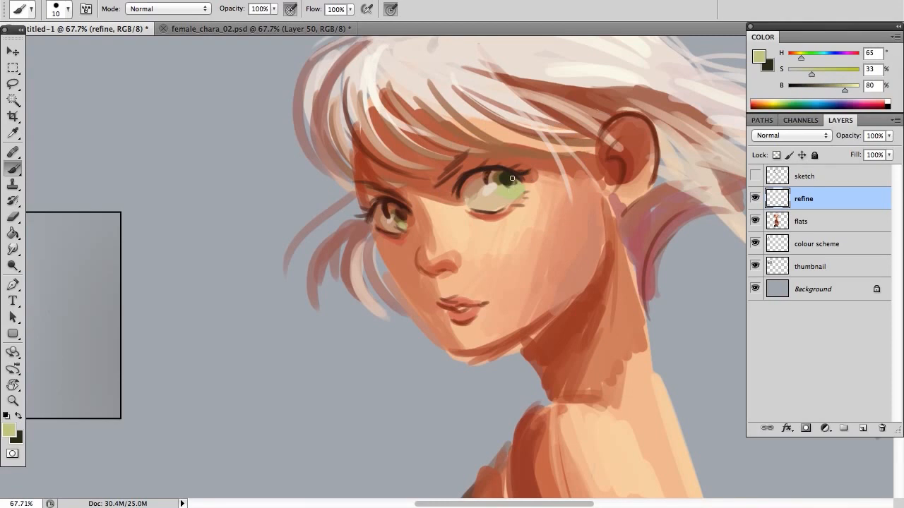
{"action": "left_click", "coordinate": [508, 178], "text": "alt"}
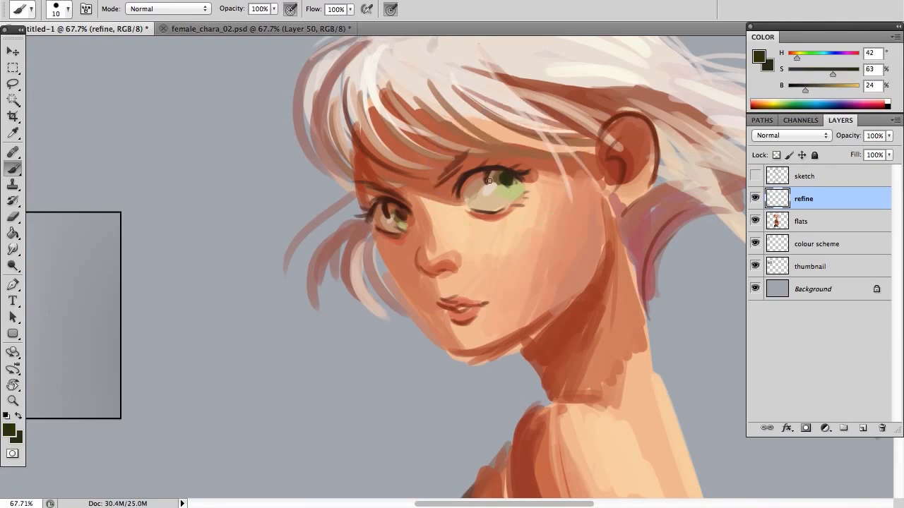
{"action": "mouse_move", "coordinate": [496, 171]}
{"action": "left_mouse_down"}
{"action": "mouse_move", "coordinate": [490, 183]}
{"action": "mouse_move", "coordinate": [522, 190]}
{"action": "left_mouse_up"}
{"action": "left_click_drag", "start_coordinate": [497, 196], "coordinate": [502, 188]}
Add light green reflections in the lower iris of the larger eye using sampled tones.
{"action": "left_click", "coordinate": [509, 184], "text": "alt"}
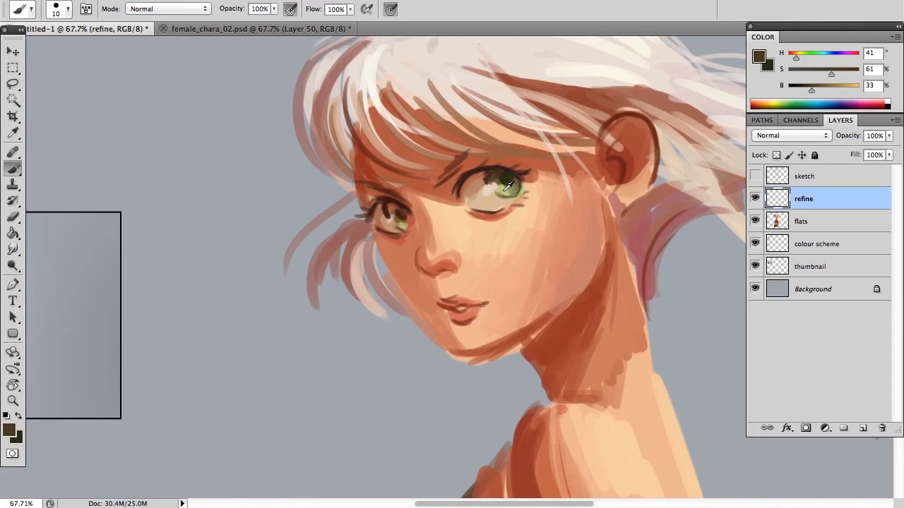
{"action": "left_click", "coordinate": [502, 192], "text": "alt"}
{"action": "left_click_drag", "start_coordinate": [514, 186], "coordinate": [508, 194]}
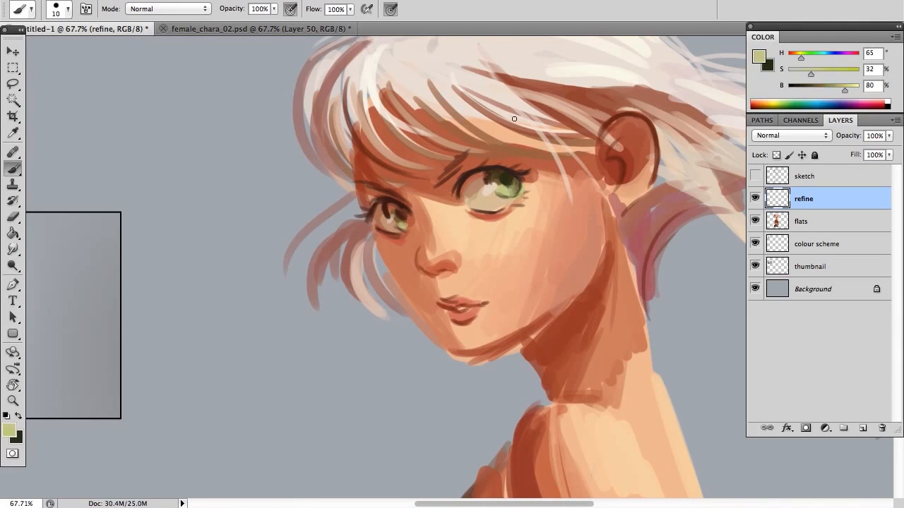
Darken the sampled lash brown to 13% brightness and touch up the larger eye's dark accents and beige white.
{"action": "left_click", "coordinate": [518, 170], "text": "alt"}
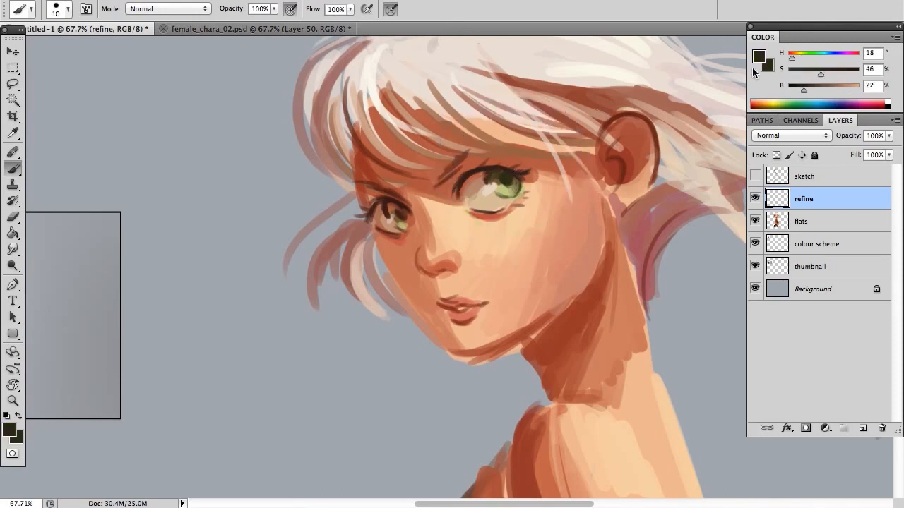
{"action": "left_click", "coordinate": [797, 88]}
{"action": "left_click", "coordinate": [496, 200], "text": "alt"}
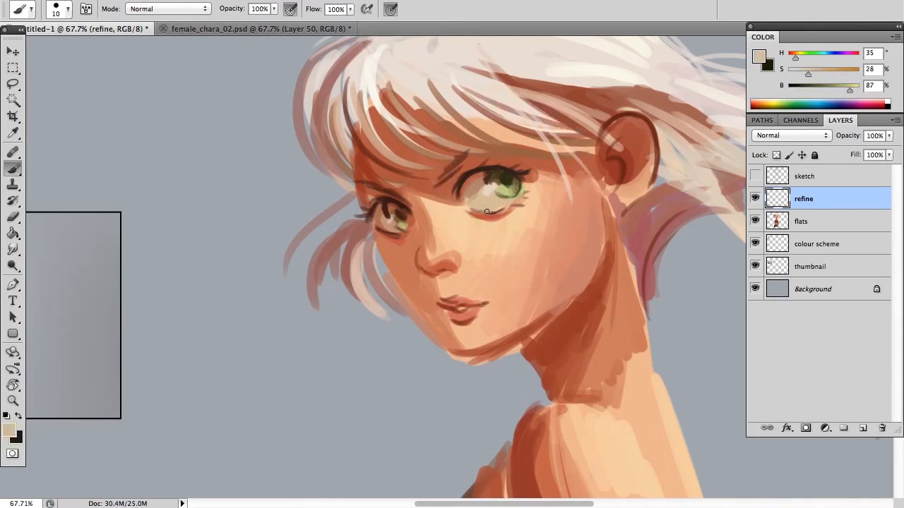
{"action": "key", "text": "x"}
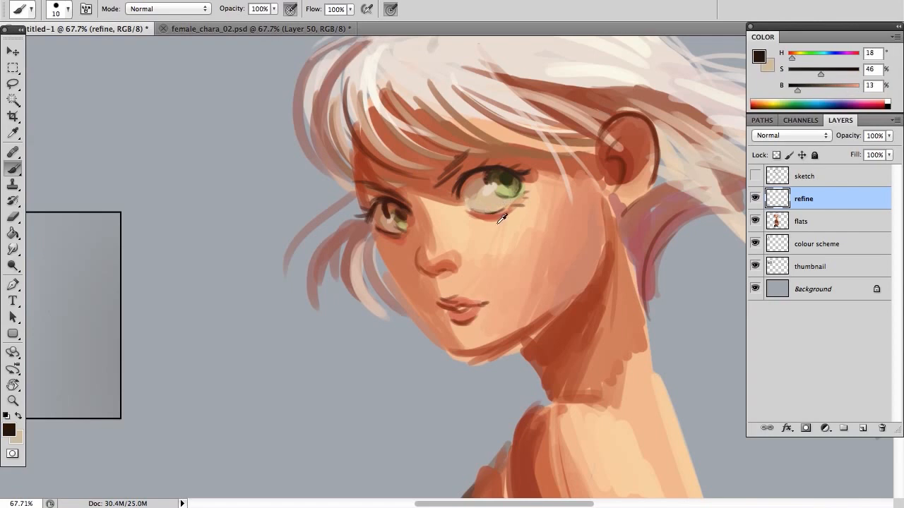
Redden the larger eye's lower lid with a sampled red and soften the skin below it with sampled peach tones.
{"action": "left_click", "coordinate": [501, 217], "text": "alt"}
{"action": "left_click", "coordinate": [425, 185], "text": "alt"}
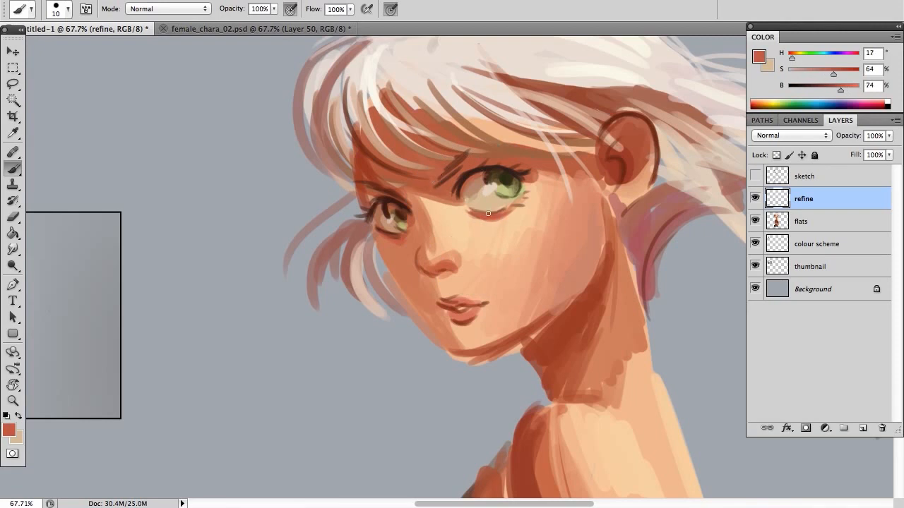
{"action": "mouse_move", "coordinate": [484, 215]}
{"action": "left_mouse_down"}
{"action": "mouse_move", "coordinate": [497, 205]}
{"action": "mouse_move", "coordinate": [471, 212]}
{"action": "left_mouse_up"}
{"action": "left_click", "coordinate": [466, 210], "text": "alt"}
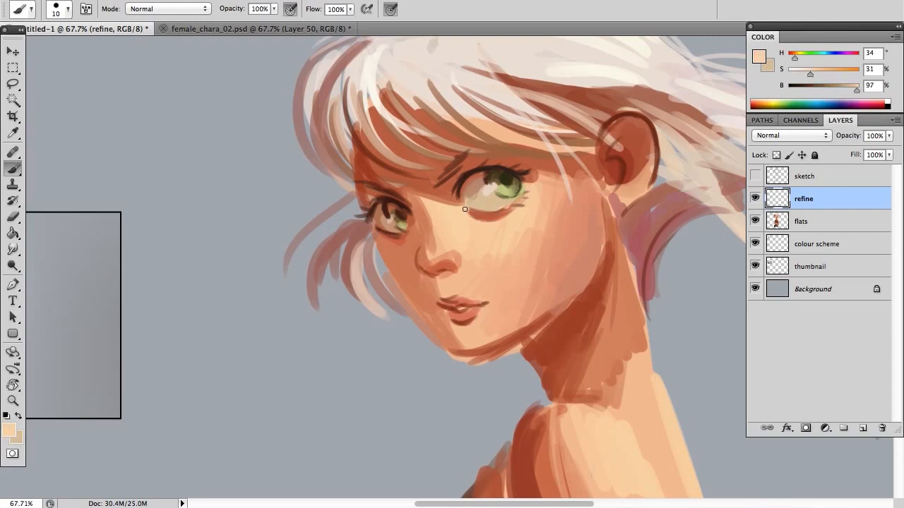
{"action": "scroll", "coordinate": [463, 207], "scroll_direction": "down", "scroll_amount": 2}
{"action": "left_click", "coordinate": [448, 242], "text": "alt"}
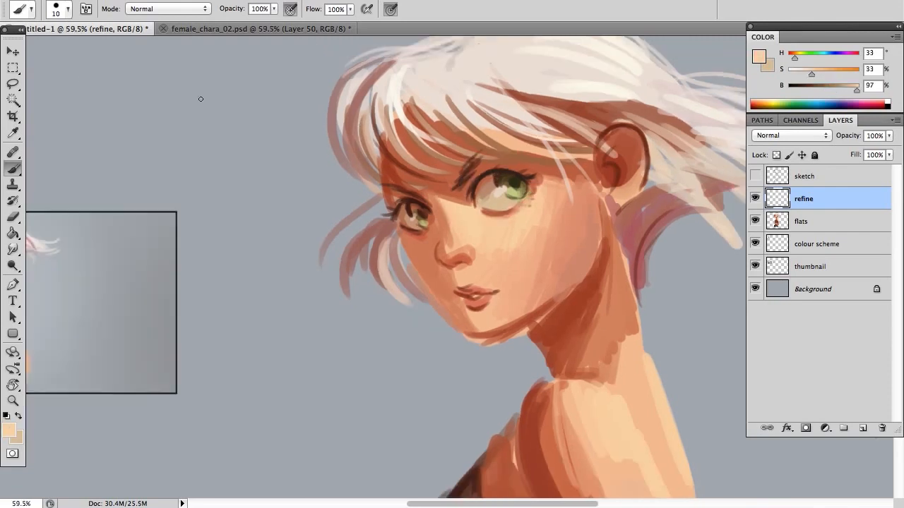
Choose a flat bristle brush preset and set its size to 6 px.
{"action": "left_click", "coordinate": [68, 9]}
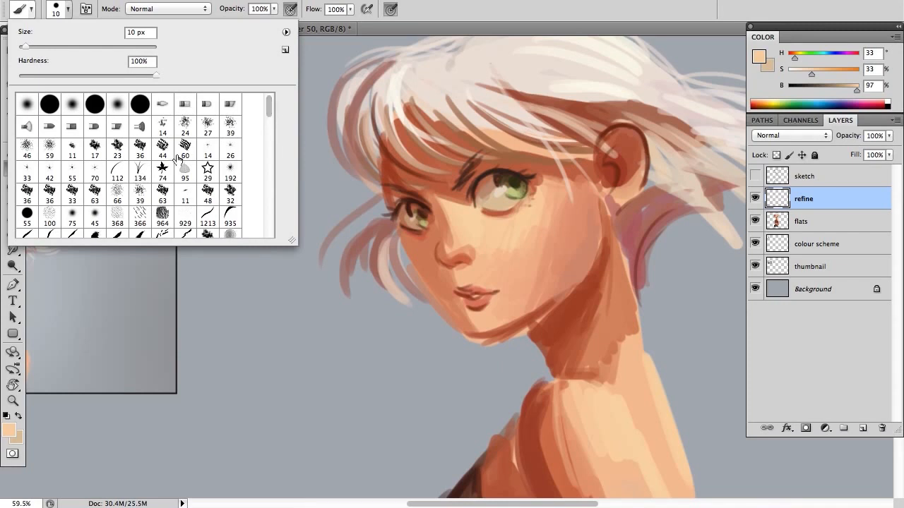
{"action": "mouse_move", "coordinate": [269, 115]}
{"action": "left_mouse_down"}
{"action": "mouse_move", "coordinate": [289, 233]}
{"action": "mouse_move", "coordinate": [293, 95]}
{"action": "left_mouse_up"}
{"action": "left_click", "coordinate": [186, 107]}
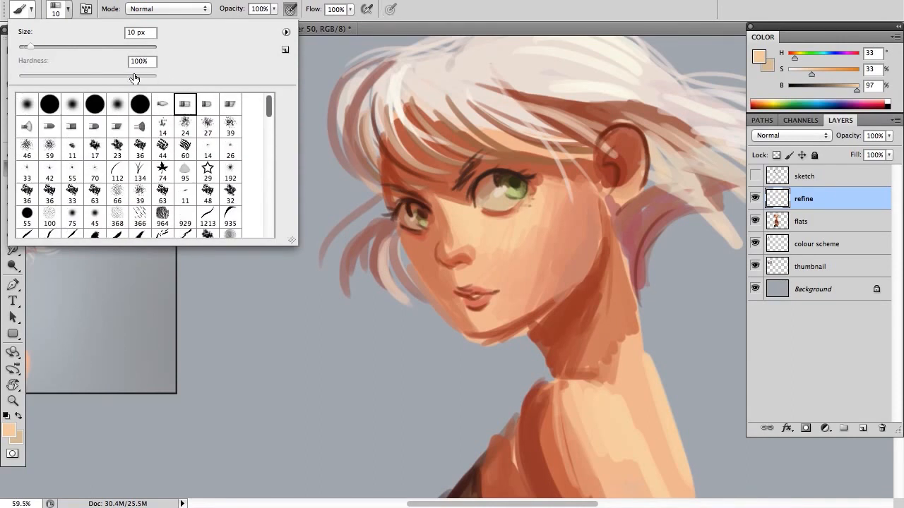
{"action": "left_click_drag", "start_coordinate": [29, 47], "coordinate": [25, 48]}
{"action": "key", "text": "Return"}
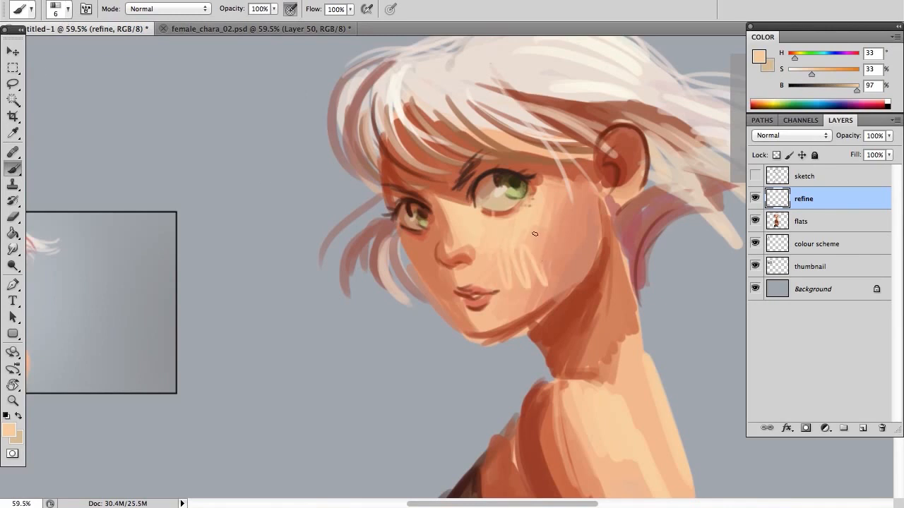
Enlarge the flat brush to 9 px, try strokes down the cheek and undo them.
{"action": "key", "text": "bracketright"}
{"action": "key", "text": "bracketright"}
{"action": "key", "text": "bracketright"}
{"action": "mouse_move", "coordinate": [541, 201]}
{"action": "left_mouse_down"}
{"action": "mouse_move", "coordinate": [551, 206]}
{"action": "mouse_move", "coordinate": [542, 266]}
{"action": "mouse_move", "coordinate": [581, 246]}
{"action": "mouse_move", "coordinate": [559, 287]}
{"action": "left_mouse_up"}
{"action": "key", "text": "super+z"}
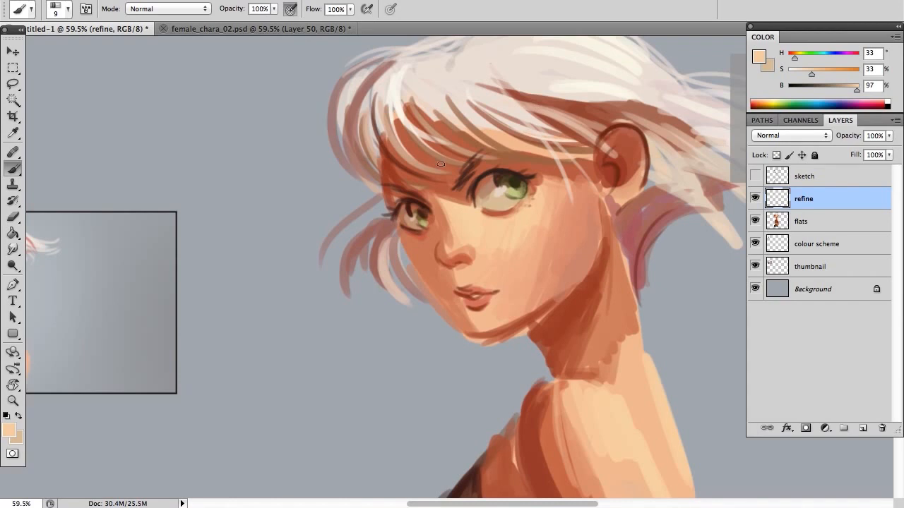
Select the 50 px half-round brush preset, try a stroke across the face and undo it.
{"action": "left_click", "coordinate": [69, 8]}
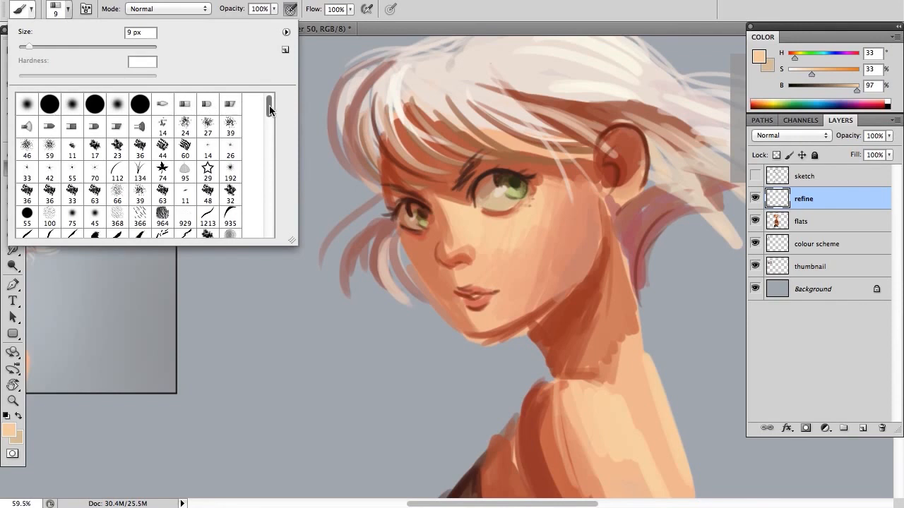
{"action": "left_click_drag", "start_coordinate": [271, 107], "coordinate": [277, 232]}
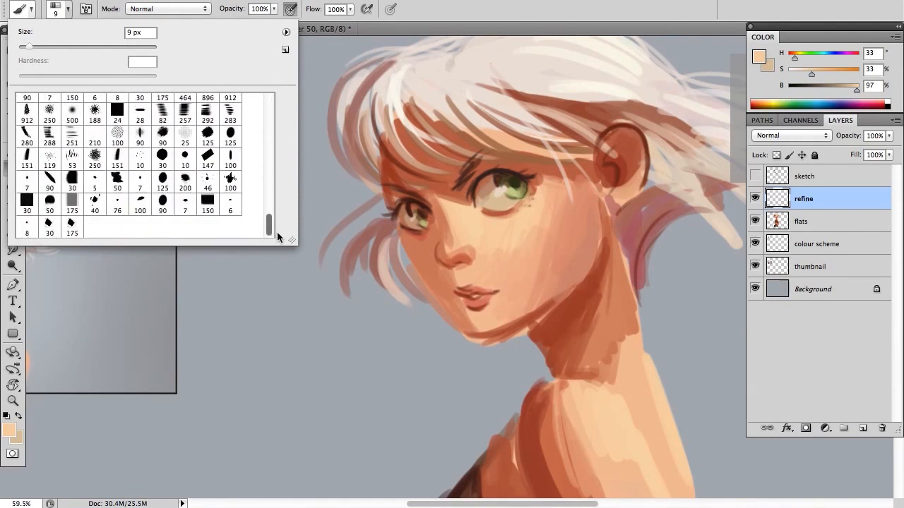
{"action": "left_click", "coordinate": [50, 202]}
{"action": "mouse_move", "coordinate": [447, 250]}
{"action": "left_mouse_down"}
{"action": "mouse_move", "coordinate": [504, 289]}
{"action": "mouse_move", "coordinate": [609, 316]}
{"action": "mouse_move", "coordinate": [631, 251]}
{"action": "mouse_move", "coordinate": [668, 309]}
{"action": "left_mouse_up"}
{"action": "key", "text": "super+alt+z"}
{"action": "key", "text": "super+alt+z"}
Select the 90 px oval brush preset, try a stroke across the face and undo it.
{"action": "left_click", "coordinate": [67, 9]}
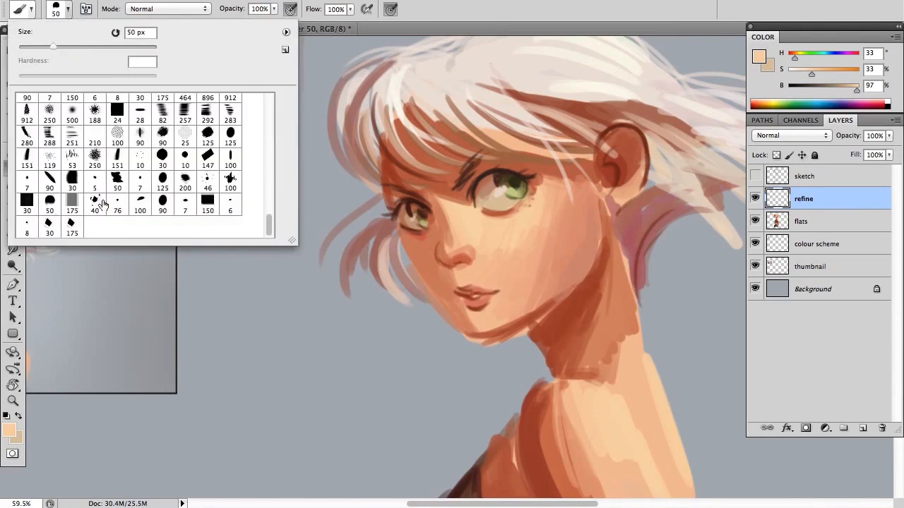
{"action": "left_click", "coordinate": [162, 203]}
{"action": "mouse_move", "coordinate": [338, 277]}
{"action": "left_mouse_down"}
{"action": "mouse_move", "coordinate": [454, 246]}
{"action": "mouse_move", "coordinate": [660, 318]}
{"action": "left_mouse_up"}
{"action": "key", "text": "super+z"}
Reduce the brush to 9 px and define the underside of the nose with a red-brown sampled beside the nose bridge.
{"action": "key", "text": "bracketleft"}
{"action": "key", "text": "bracketleft"}
{"action": "key", "text": "bracketleft"}
{"action": "key", "text": "bracketleft"}
{"action": "key", "text": "bracketleft"}
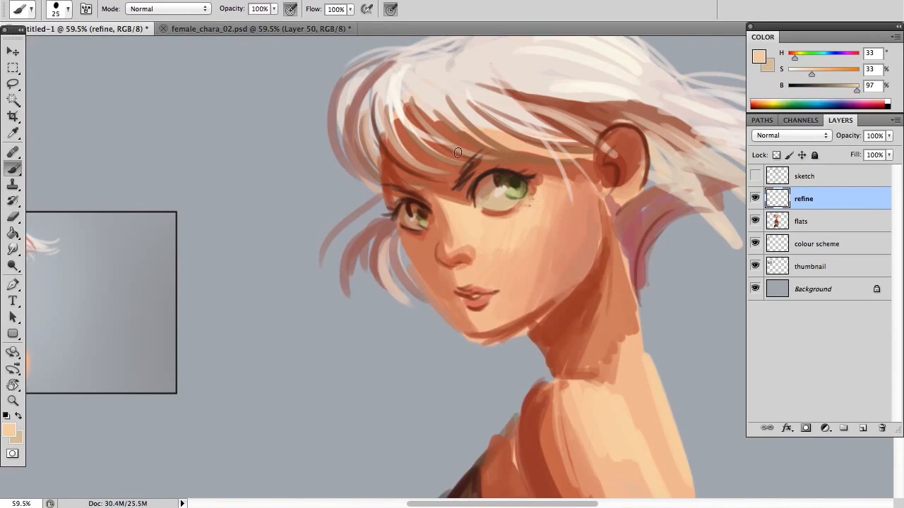
{"action": "left_click", "coordinate": [440, 204], "text": "alt"}
{"action": "key", "text": "bracketleft"}
{"action": "key", "text": "bracketleft"}
{"action": "key", "text": "bracketleft"}
{"action": "key", "text": "bracketleft"}
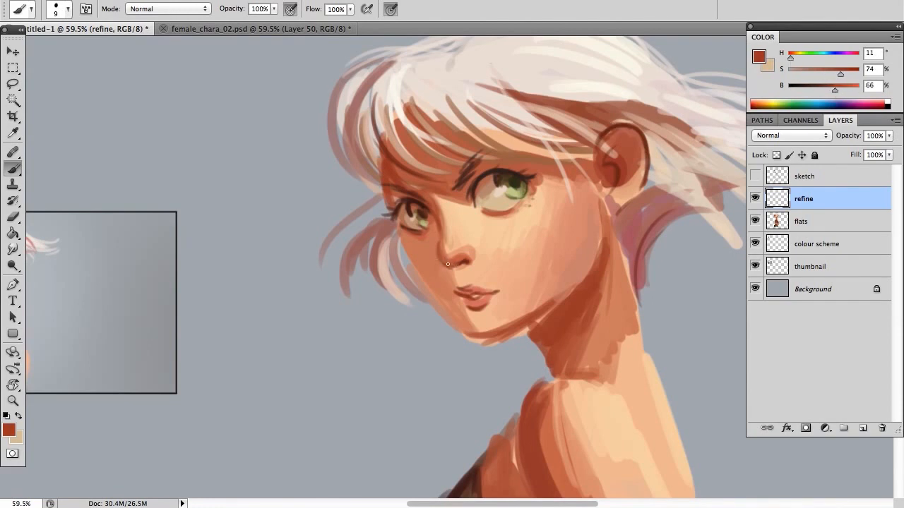
{"action": "mouse_move", "coordinate": [461, 259]}
{"action": "left_mouse_down"}
{"action": "mouse_move", "coordinate": [452, 262]}
{"action": "mouse_move", "coordinate": [472, 258]}
{"action": "left_mouse_up"}
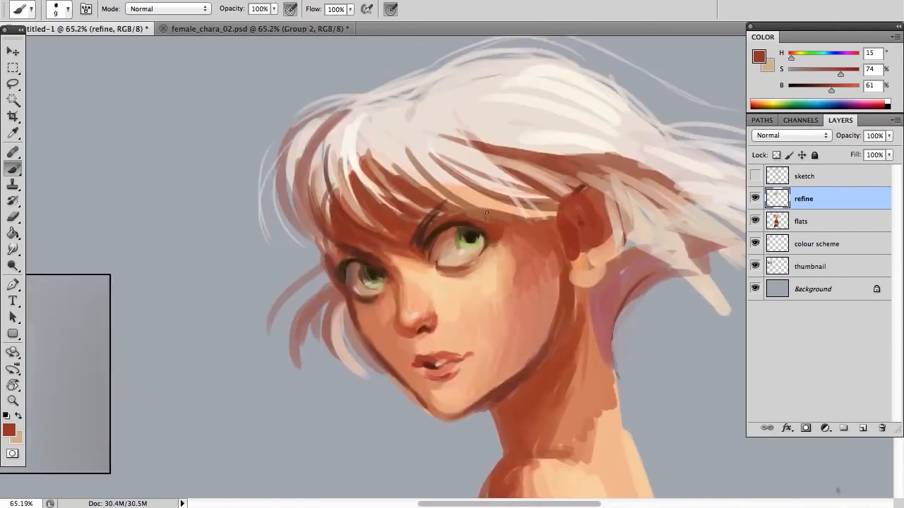
Sample the dark brown of the larger eye's pupil and darken its upper lid and the smaller eye's outer corner.
{"action": "left_click", "coordinate": [470, 231], "text": "alt"}
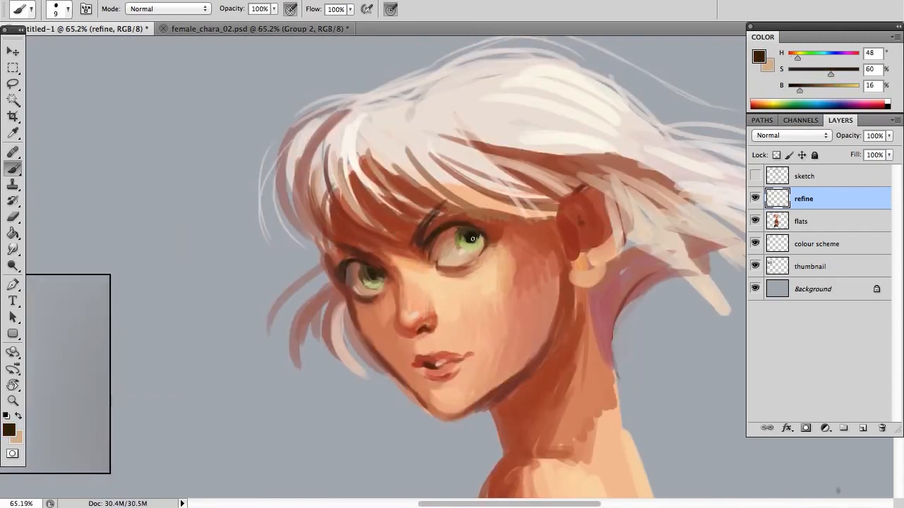
{"action": "left_click_drag", "start_coordinate": [474, 231], "coordinate": [486, 238]}
{"action": "mouse_move", "coordinate": [342, 270]}
{"action": "left_mouse_down"}
{"action": "mouse_move", "coordinate": [350, 264]}
{"action": "mouse_move", "coordinate": [343, 270]}
{"action": "left_mouse_up"}
Enlarge the brush to 45 px and sample the cheek's peach and the temple's red-brown skin tones.
{"action": "left_click", "coordinate": [448, 307], "text": "alt"}
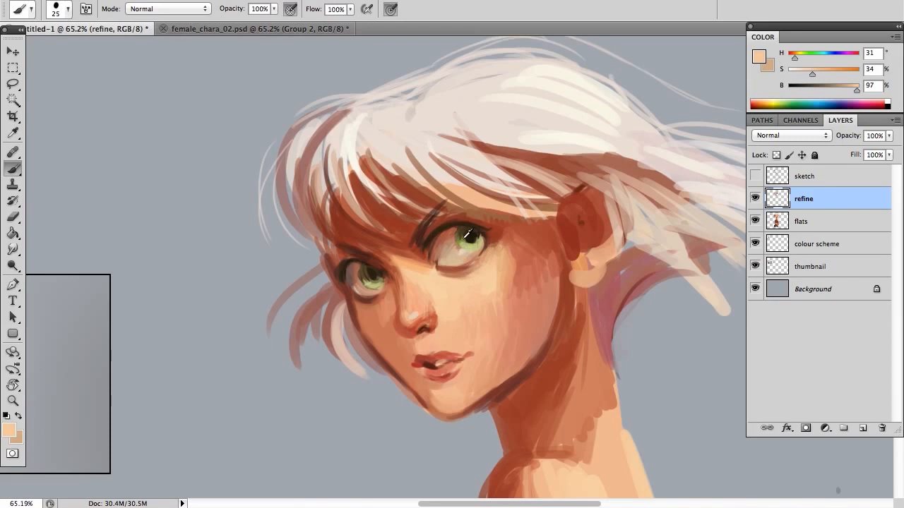
{"action": "left_click", "coordinate": [502, 229], "text": "alt"}
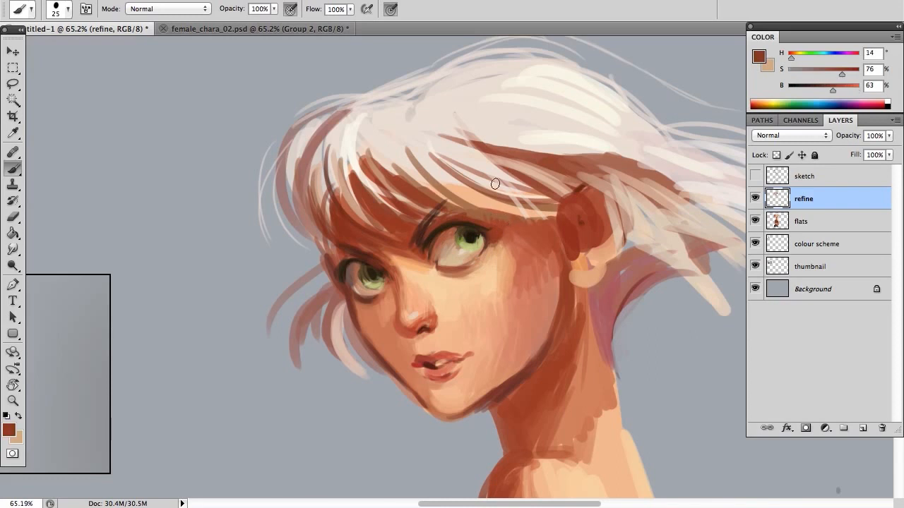
{"action": "key", "text": "bracketright"}
{"action": "key", "text": "bracketright"}
{"action": "left_click", "coordinate": [507, 221], "text": "alt"}
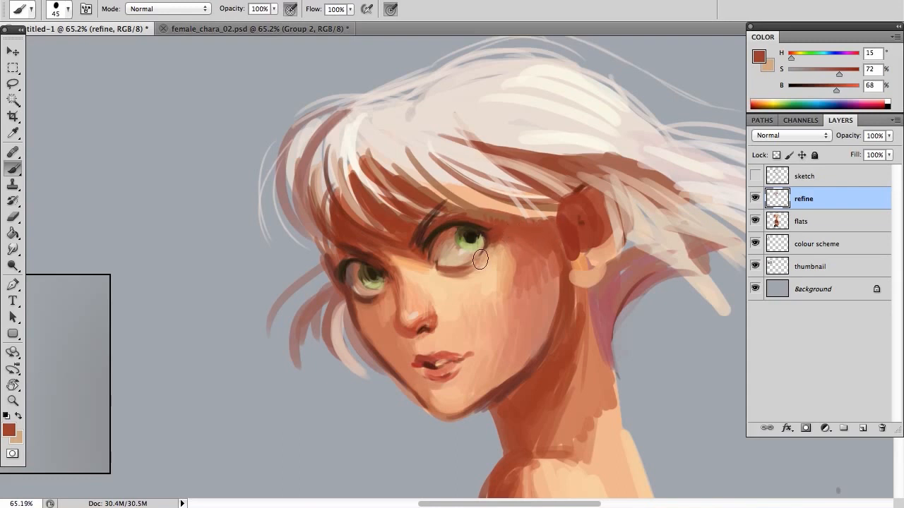
{"action": "scroll", "coordinate": [557, 303], "scroll_direction": "down", "scroll_amount": 2}
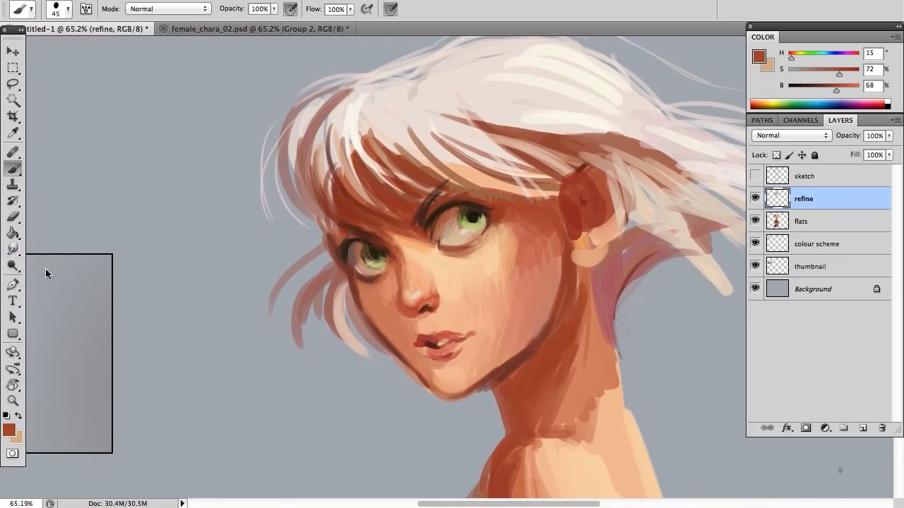
Switch to the Smudge tool and set its soft brush size to 154 px.
{"action": "left_click", "coordinate": [12, 250]}
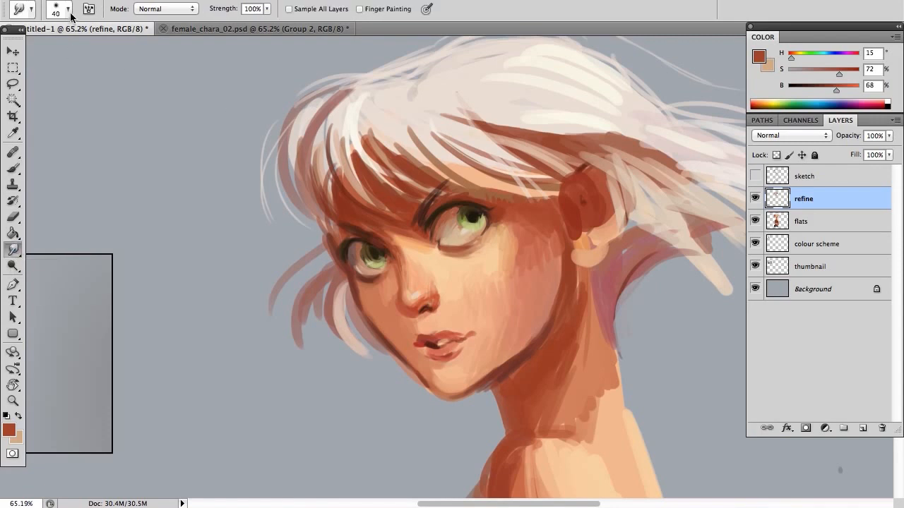
{"action": "left_click", "coordinate": [69, 9]}
{"action": "left_click_drag", "start_coordinate": [55, 44], "coordinate": [101, 45]}
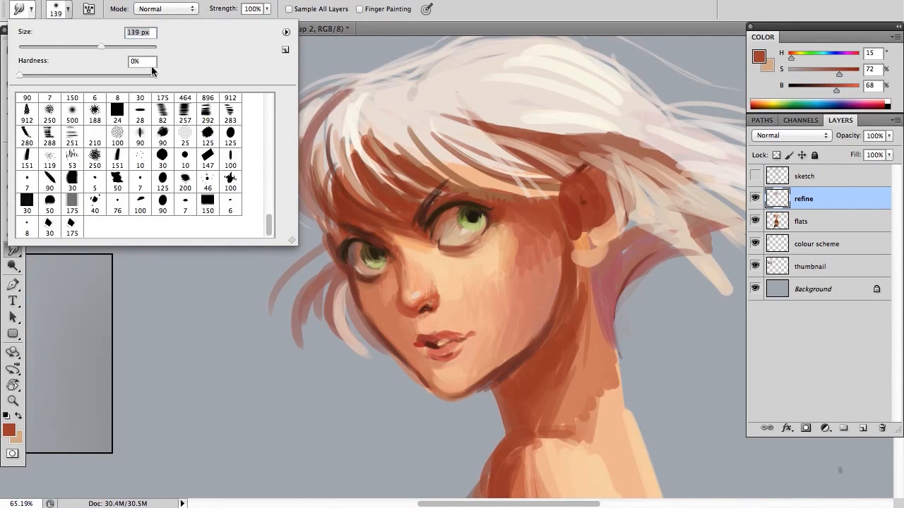
{"action": "left_click", "coordinate": [108, 47]}
{"action": "left_click", "coordinate": [529, 260]}
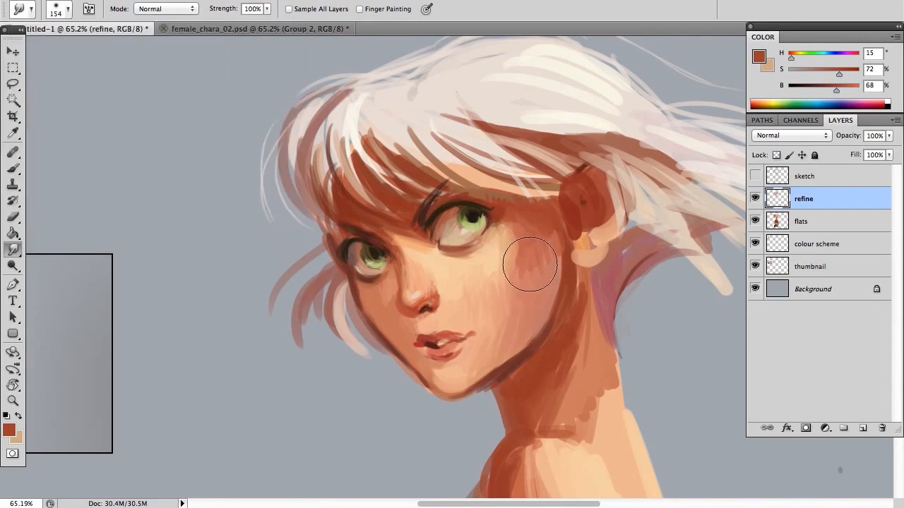
Smudge the red shadow of the temple and cheek into the lighter skin, undoing the smear that drags across the jaw.
{"action": "mouse_move", "coordinate": [529, 259]}
{"action": "left_mouse_down"}
{"action": "mouse_move", "coordinate": [541, 256]}
{"action": "mouse_move", "coordinate": [496, 141]}
{"action": "mouse_move", "coordinate": [537, 242]}
{"action": "mouse_move", "coordinate": [406, 431]}
{"action": "mouse_move", "coordinate": [460, 303]}
{"action": "mouse_move", "coordinate": [516, 261]}
{"action": "mouse_move", "coordinate": [562, 198]}
{"action": "left_mouse_up"}
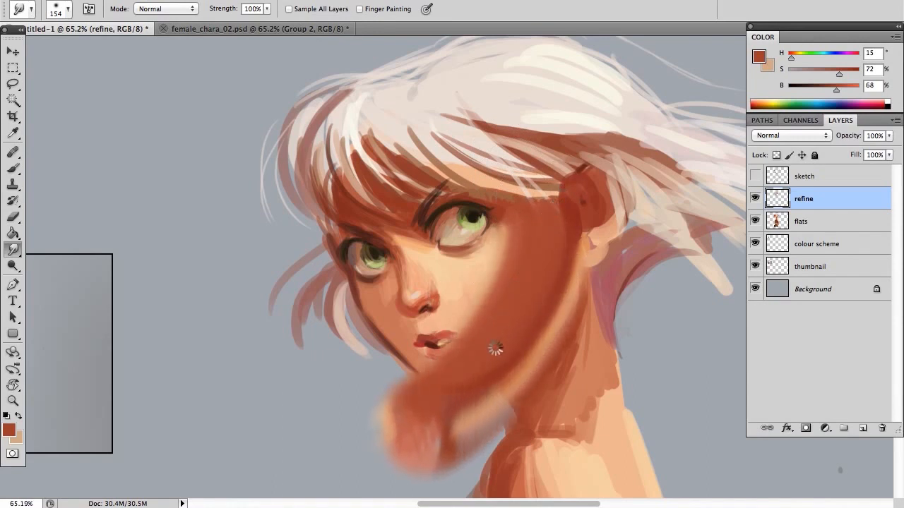
{"action": "key", "text": "ctrl+z"}
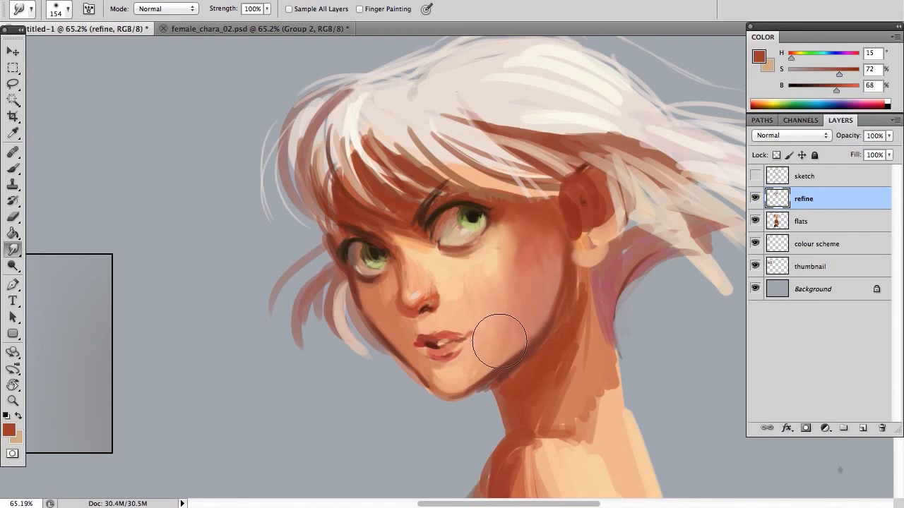
{"action": "left_click_drag", "start_coordinate": [548, 283], "coordinate": [548, 253]}
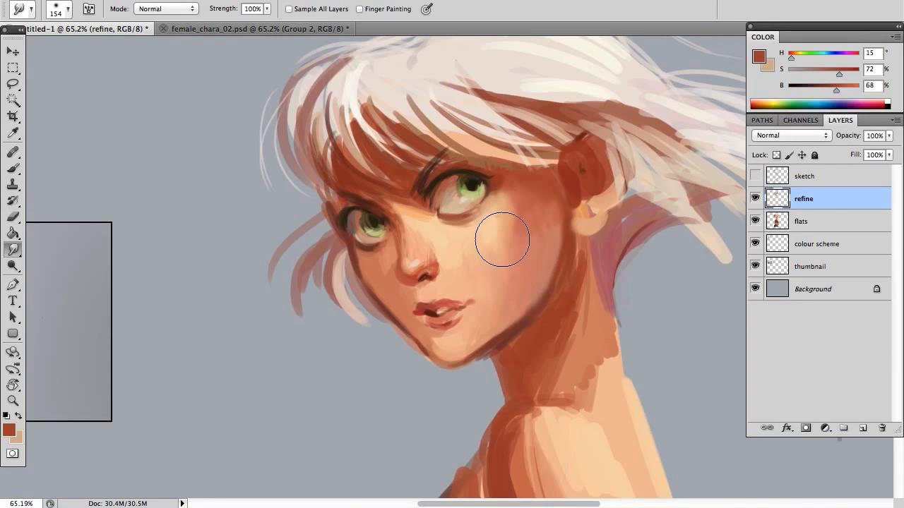
{"action": "left_click_drag", "start_coordinate": [511, 237], "coordinate": [512, 238]}
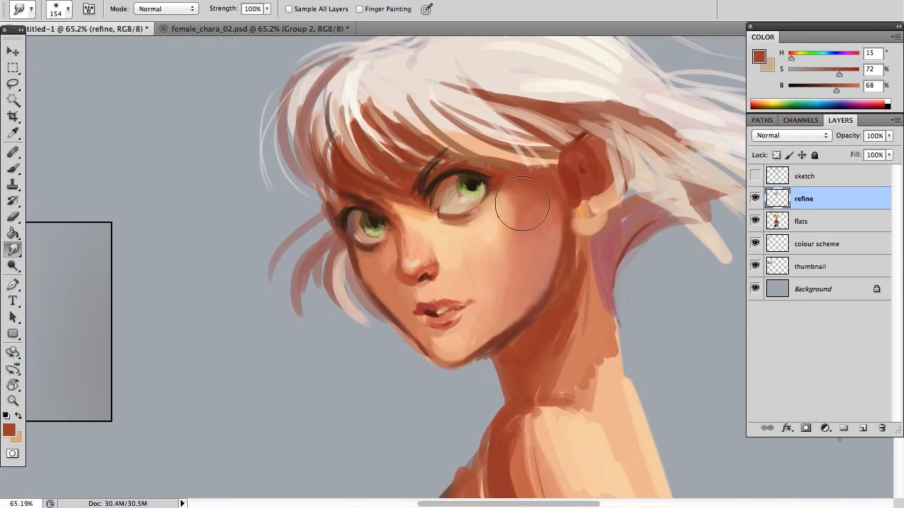
Return to the 45 px brush, sample the cheek's reddish tones and try a stroke down the side of the face.
{"action": "key", "text": "b"}
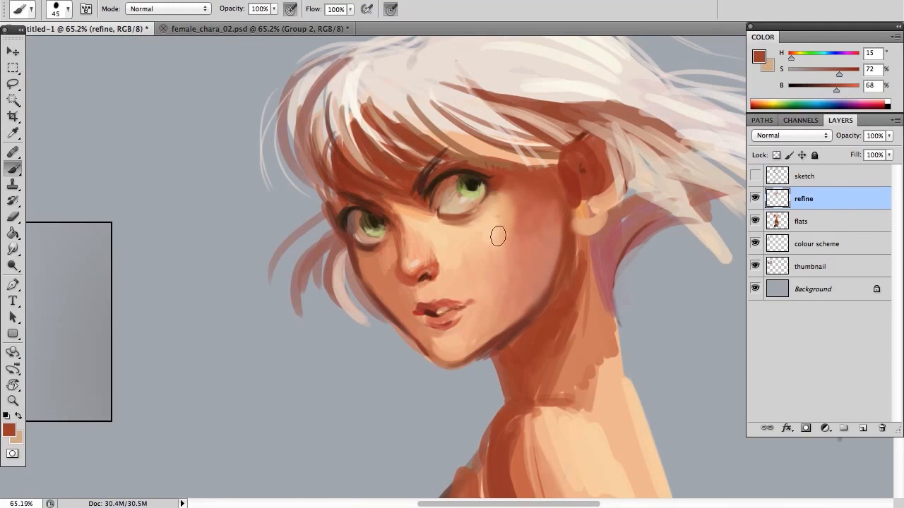
{"action": "left_click", "coordinate": [518, 228], "text": "alt"}
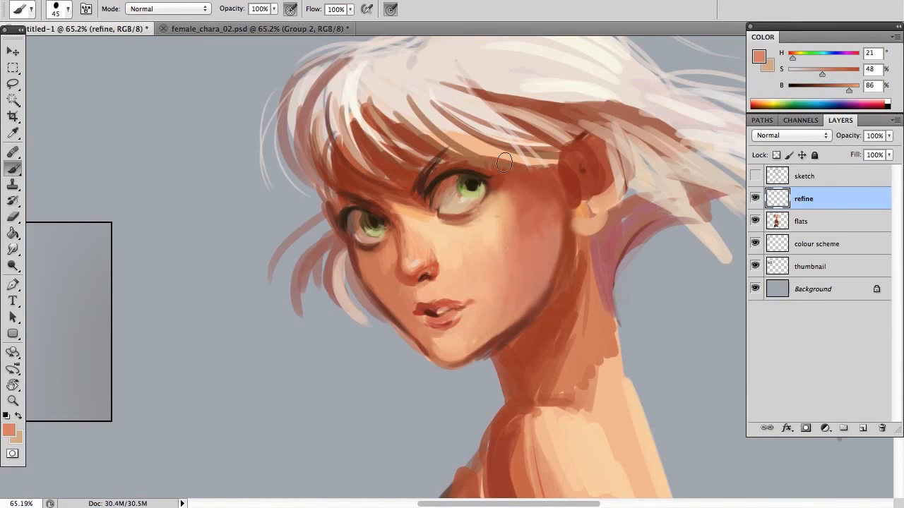
{"action": "left_click", "coordinate": [498, 278], "text": "alt"}
{"action": "left_click", "coordinate": [519, 233], "text": "alt"}
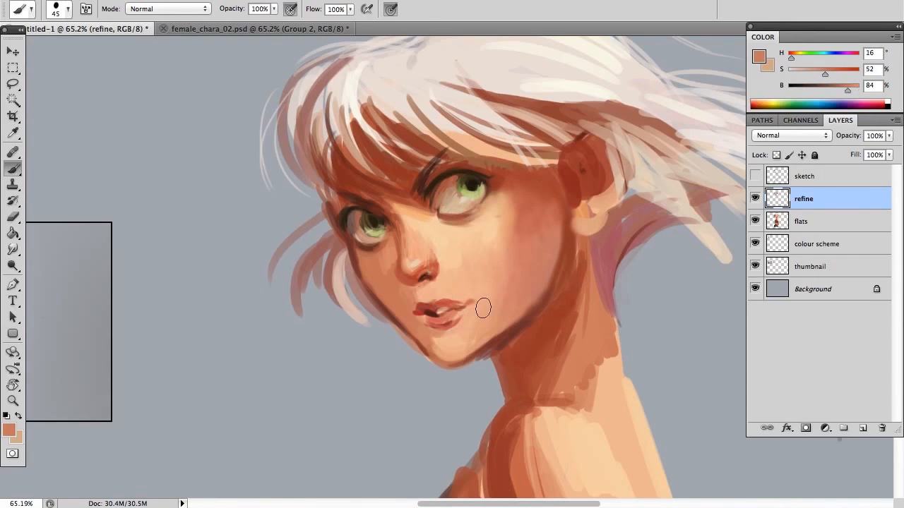
{"action": "left_click_drag", "start_coordinate": [522, 235], "coordinate": [510, 308]}
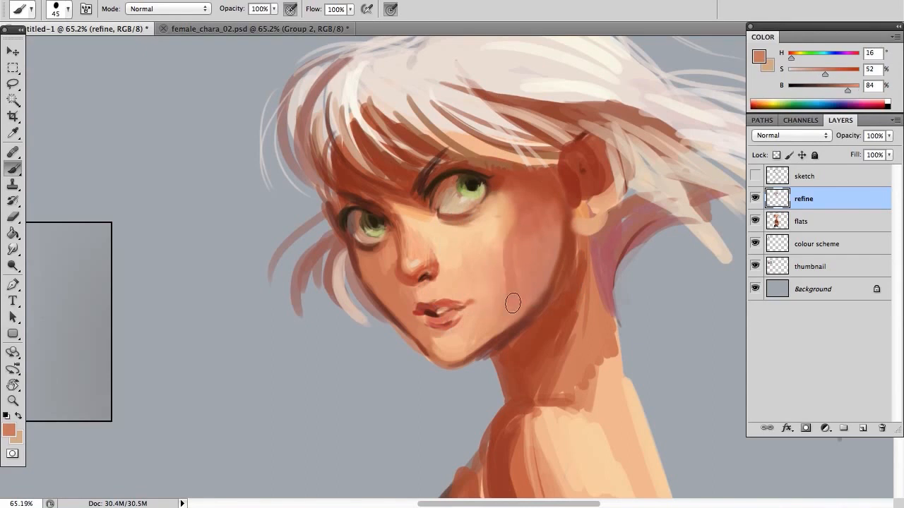
Choose a flat bristle brush preset at 18 px and stroke a sampled coral red down the cheek's shadow edge.
{"action": "left_click", "coordinate": [528, 231], "text": "alt"}
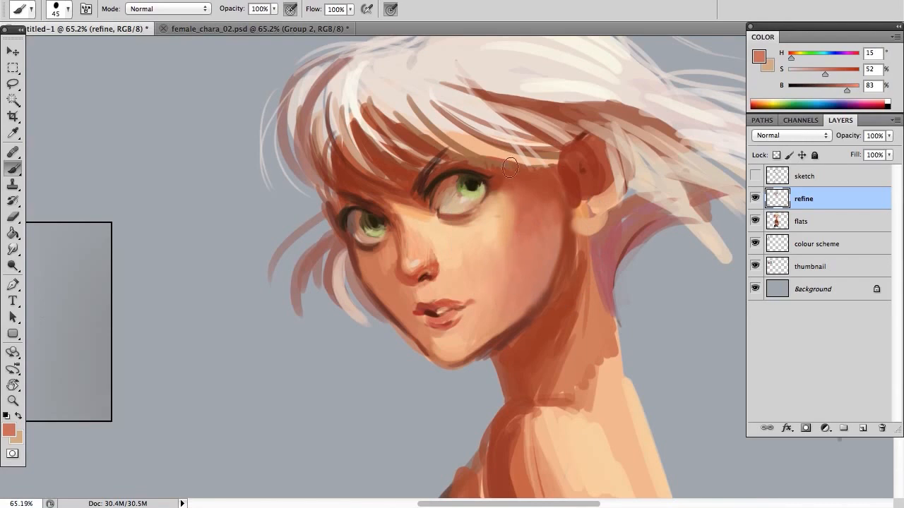
{"action": "left_click", "coordinate": [68, 9]}
{"action": "scroll", "coordinate": [273, 206], "scroll_direction": "up", "scroll_amount": 5}
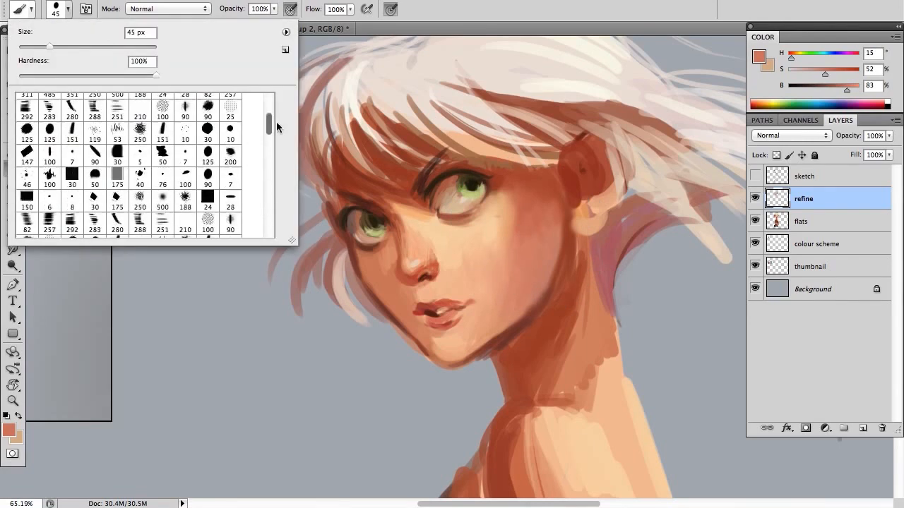
{"action": "left_click", "coordinate": [185, 105]}
{"action": "left_click_drag", "start_coordinate": [49, 45], "coordinate": [40, 45]}
{"action": "left_click_drag", "start_coordinate": [518, 234], "coordinate": [502, 297]}
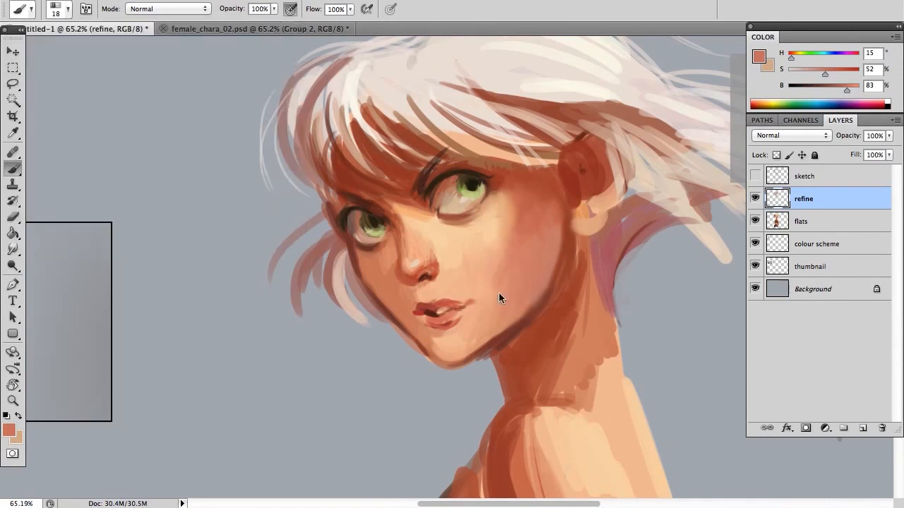
Blend the cheek's light and shadow with downward strokes of sampled peach and coral tones.
{"action": "left_click", "coordinate": [501, 260], "text": "alt"}
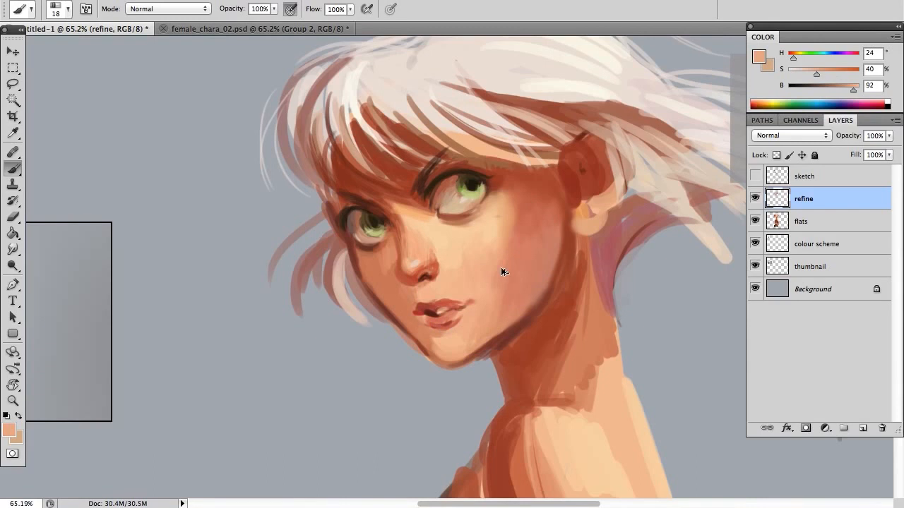
{"action": "left_click", "coordinate": [495, 264], "text": "alt"}
{"action": "left_click_drag", "start_coordinate": [508, 267], "coordinate": [500, 309]}
{"action": "left_click_drag", "start_coordinate": [514, 244], "coordinate": [501, 316]}
{"action": "left_click", "coordinate": [522, 257], "text": "alt"}
{"action": "left_click", "coordinate": [522, 281], "text": "alt"}
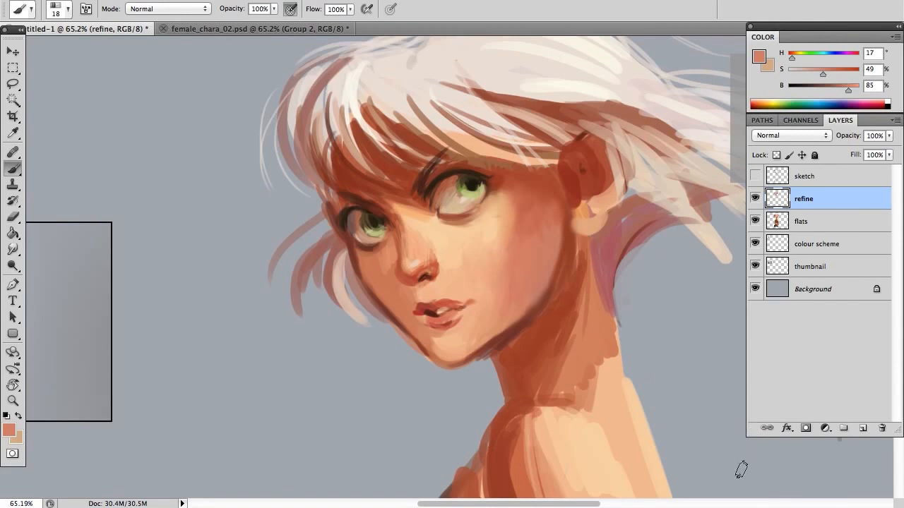
Sample the mauve below the ear, set it to 94% brightness and 24% saturation, and brush it along the cheek's outer edge.
{"action": "left_click_drag", "start_coordinate": [606, 265], "coordinate": [603, 263]}
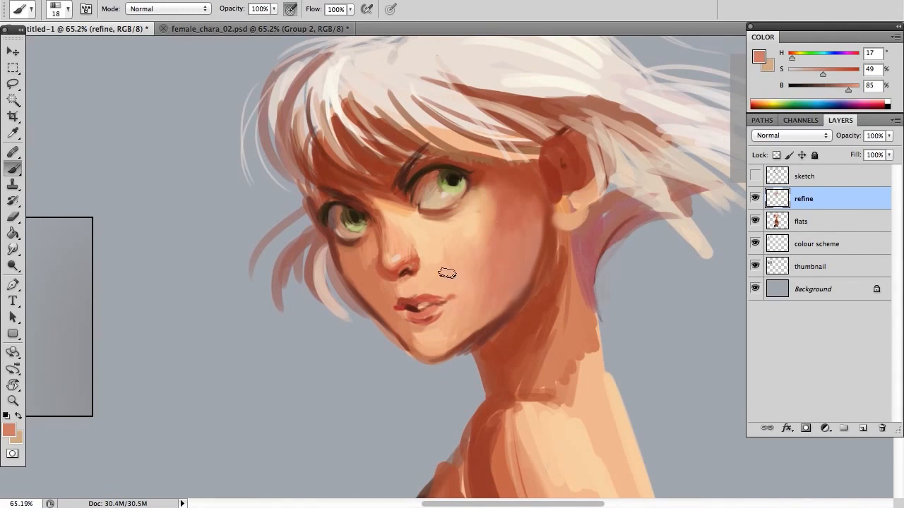
{"action": "left_click", "coordinate": [579, 242], "text": "alt"}
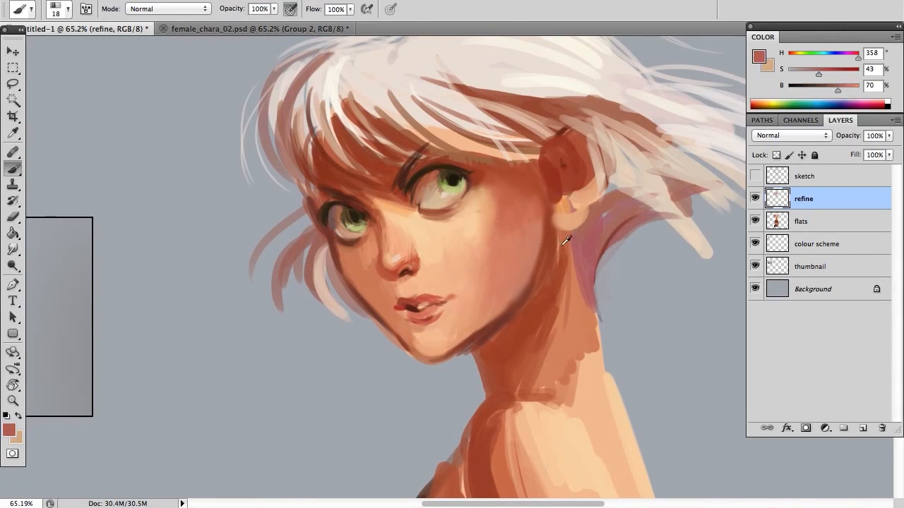
{"action": "left_click", "coordinate": [854, 90]}
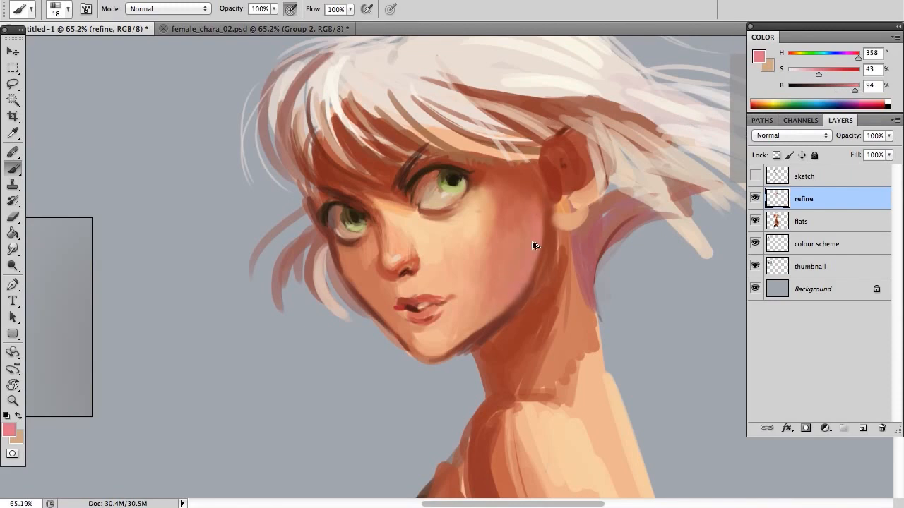
{"action": "left_click", "coordinate": [806, 70]}
{"action": "left_click_drag", "start_coordinate": [491, 316], "coordinate": [533, 254]}
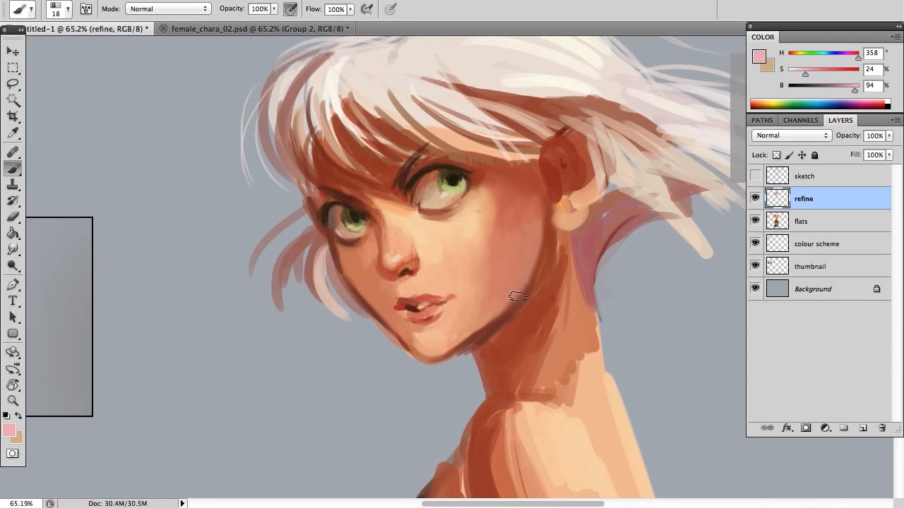
Blend the pink reflected light into the lower cheek with a dusty pink sampled near the jaw.
{"action": "left_click", "coordinate": [509, 302], "text": "alt"}
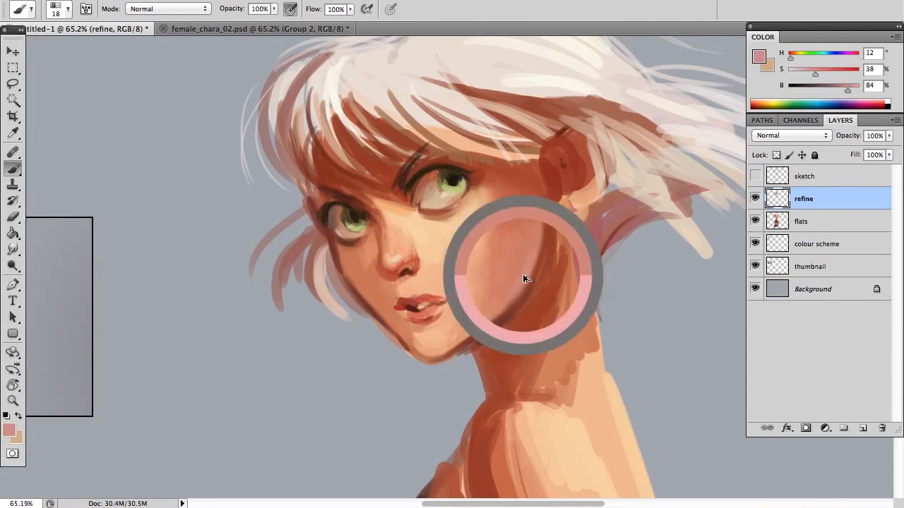
{"action": "mouse_move", "coordinate": [509, 301]}
{"action": "left_mouse_down"}
{"action": "mouse_move", "coordinate": [537, 256]}
{"action": "mouse_move", "coordinate": [529, 269]}
{"action": "left_mouse_up"}
{"action": "left_click_drag", "start_coordinate": [535, 237], "coordinate": [504, 313]}
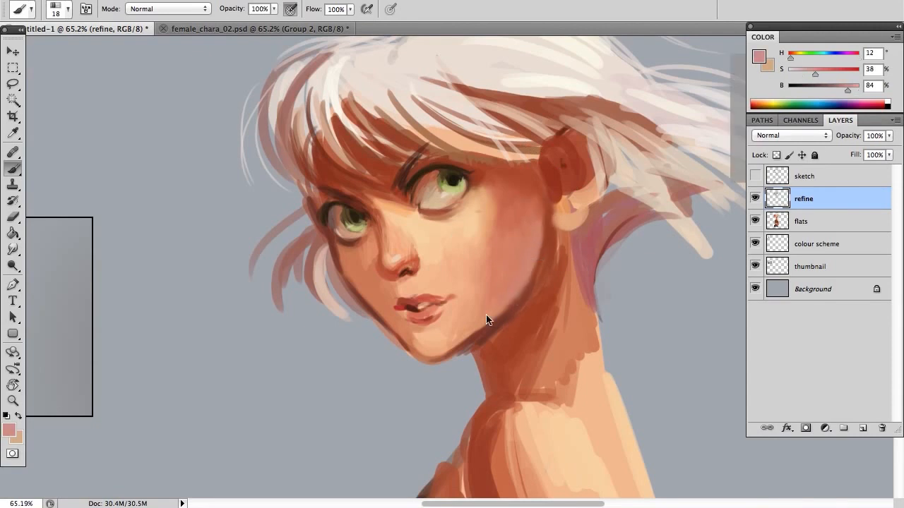
Reduce the bristle brush to 8 px and paint a thin dusty-pink edge along the jawline from chin towards the ear.
{"action": "key", "text": "super+space"}
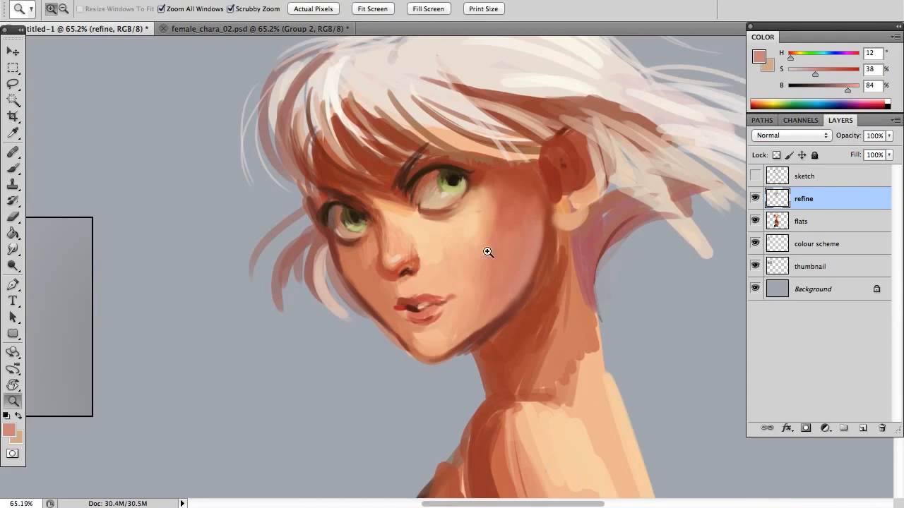
{"action": "key", "text": "b"}
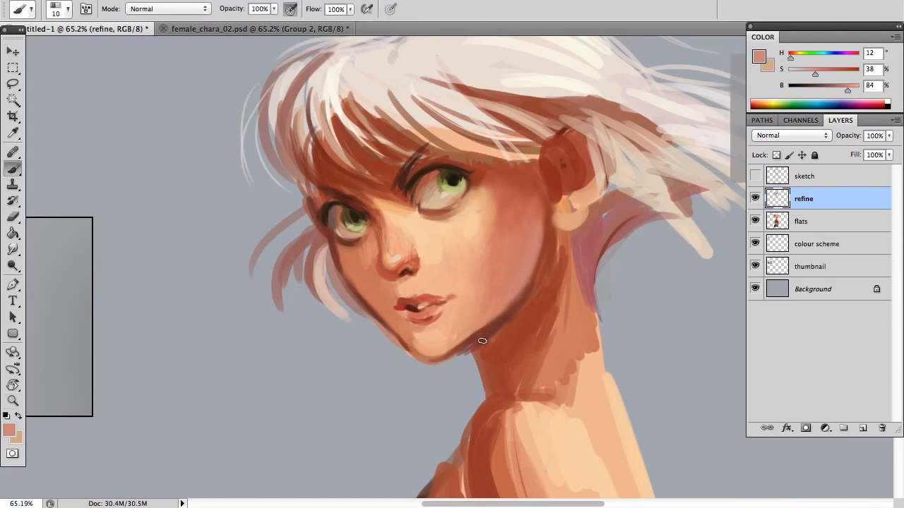
{"action": "left_click_drag", "start_coordinate": [468, 350], "coordinate": [535, 281]}
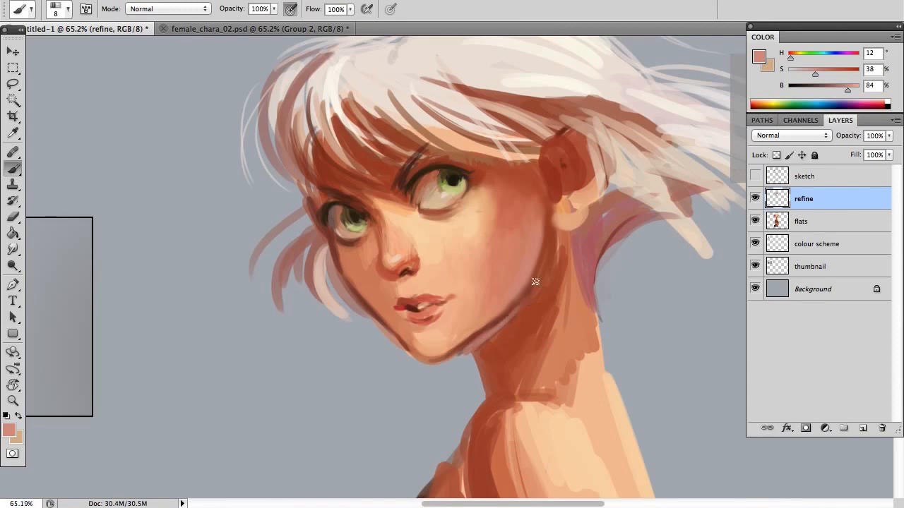
{"action": "left_click", "coordinate": [479, 339], "text": "alt"}
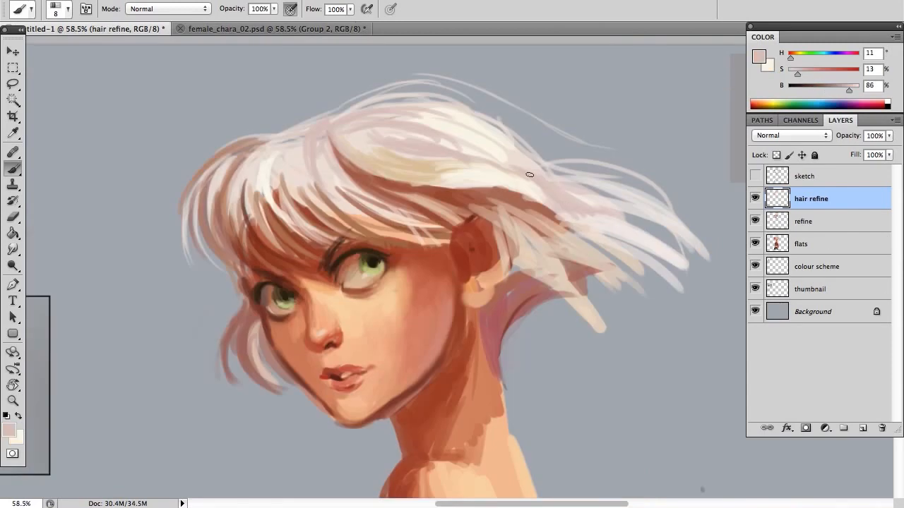
Paint sampled pale pink and brown strands into the hair swept back above and behind the ear.
{"action": "left_click", "coordinate": [558, 206], "text": "alt"}
{"action": "left_click_drag", "start_coordinate": [519, 172], "coordinate": [567, 214]}
{"action": "left_click_drag", "start_coordinate": [496, 159], "coordinate": [567, 205]}
{"action": "left_click", "coordinate": [476, 196], "text": "alt"}
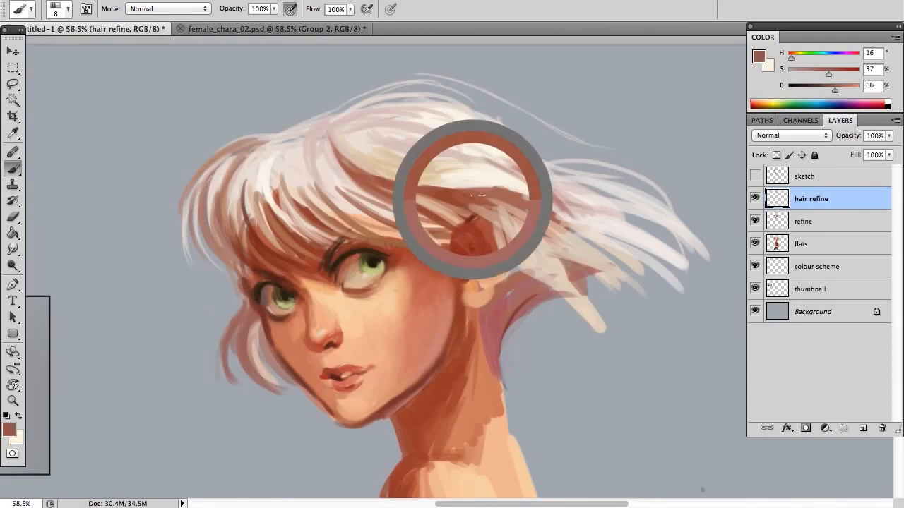
{"action": "left_click", "coordinate": [497, 297], "text": "alt"}
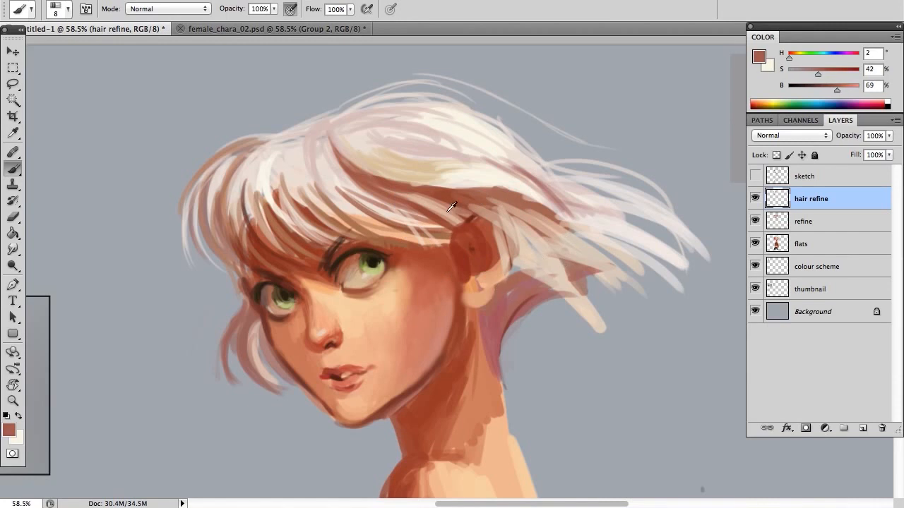
{"action": "left_click", "coordinate": [425, 203], "text": "alt"}
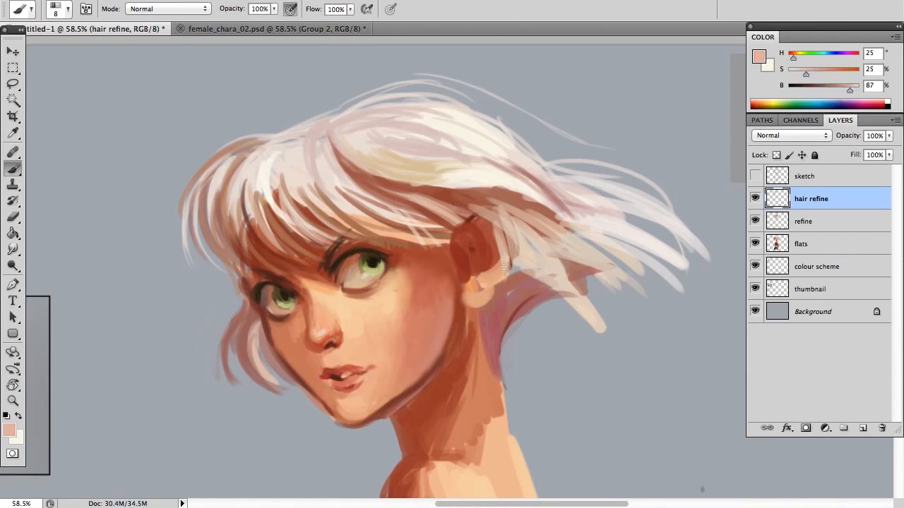
Outline the shadow gap in the hair behind the ear with sampled brown and near-black strokes.
{"action": "left_click", "coordinate": [249, 224], "text": "alt"}
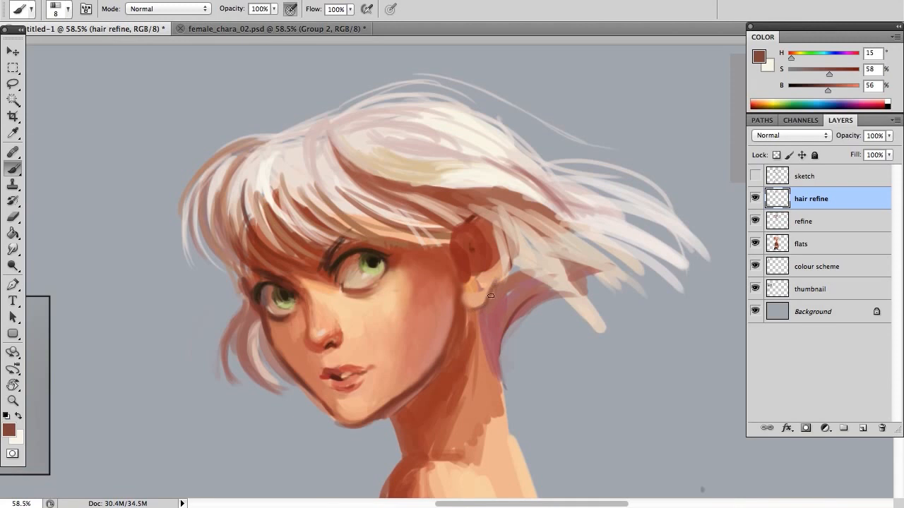
{"action": "left_click_drag", "start_coordinate": [503, 229], "coordinate": [514, 271]}
{"action": "left_click", "coordinate": [339, 263], "text": "alt"}
{"action": "mouse_move", "coordinate": [504, 232]}
{"action": "left_mouse_down"}
{"action": "mouse_move", "coordinate": [510, 268]}
{"action": "mouse_move", "coordinate": [497, 288]}
{"action": "mouse_move", "coordinate": [502, 249]}
{"action": "mouse_move", "coordinate": [501, 291]}
{"action": "mouse_move", "coordinate": [523, 273]}
{"action": "mouse_move", "coordinate": [490, 299]}
{"action": "mouse_move", "coordinate": [560, 292]}
{"action": "left_mouse_up"}
{"action": "left_click_drag", "start_coordinate": [508, 251], "coordinate": [570, 292]}
Darken a sampled reddish brown to 30% brightness and fill the shadow gap in the hair behind the ear.
{"action": "left_click_drag", "start_coordinate": [349, 235], "coordinate": [473, 204]}
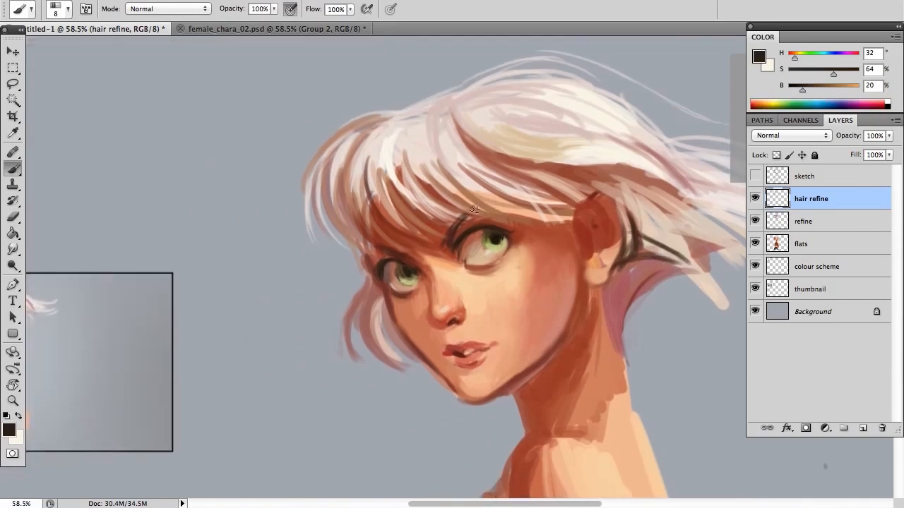
{"action": "left_click", "coordinate": [394, 246], "text": "alt"}
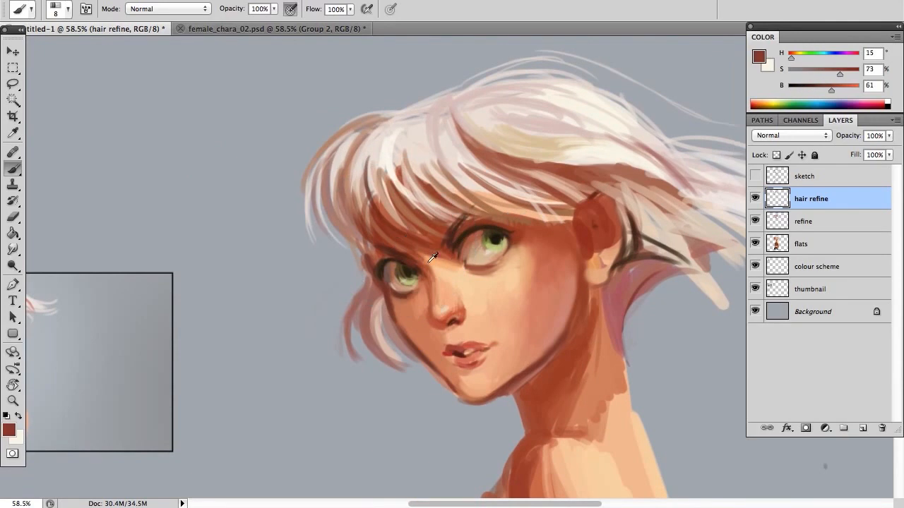
{"action": "left_click", "coordinate": [397, 324], "text": "alt"}
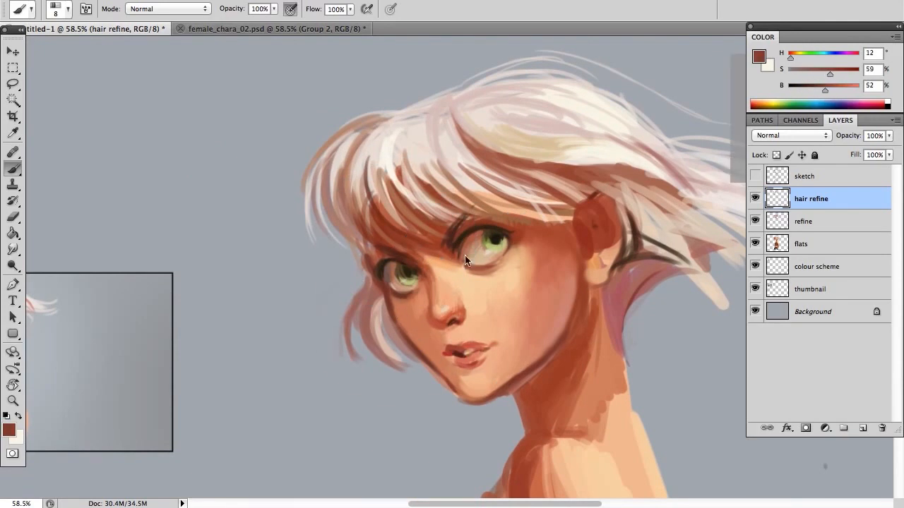
{"action": "left_click_drag", "start_coordinate": [816, 88], "coordinate": [806, 89]}
{"action": "left_click_drag", "start_coordinate": [571, 201], "coordinate": [454, 204]}
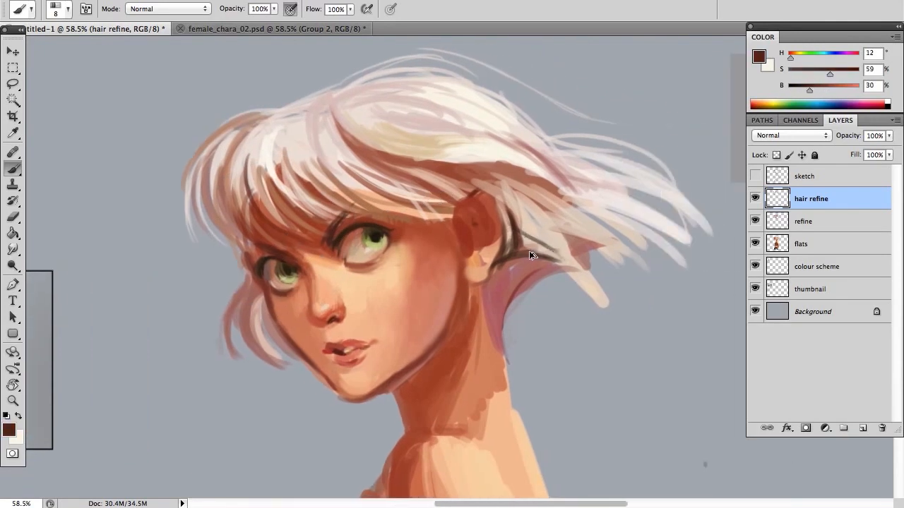
{"action": "mouse_move", "coordinate": [512, 258]}
{"action": "left_mouse_down"}
{"action": "mouse_move", "coordinate": [542, 254]}
{"action": "mouse_move", "coordinate": [534, 244]}
{"action": "mouse_move", "coordinate": [566, 256]}
{"action": "left_mouse_up"}
{"action": "mouse_move", "coordinate": [511, 222]}
{"action": "left_mouse_down"}
{"action": "mouse_move", "coordinate": [530, 249]}
{"action": "mouse_move", "coordinate": [518, 222]}
{"action": "mouse_move", "coordinate": [568, 255]}
{"action": "mouse_move", "coordinate": [504, 236]}
{"action": "mouse_move", "coordinate": [572, 256]}
{"action": "left_mouse_up"}
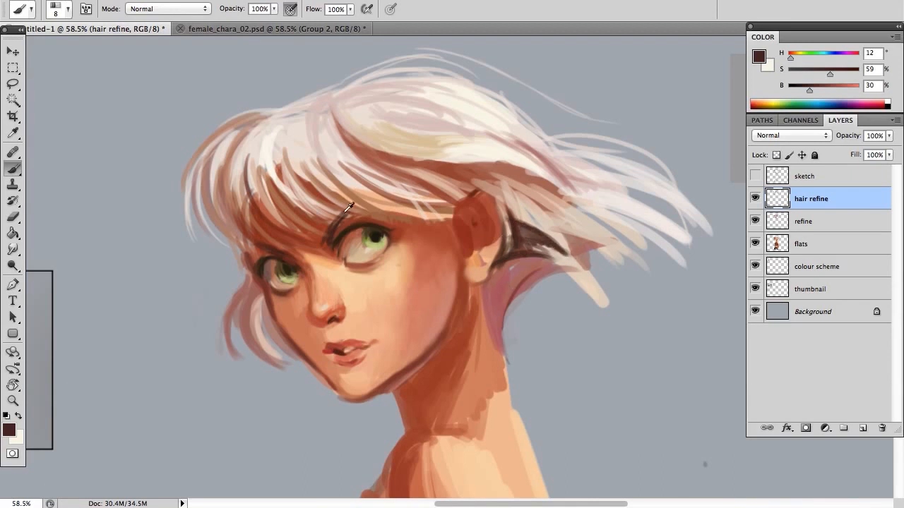
Sample the mauve hair at the nape, shift it to a reddish brown with 67% saturation and 59% brightness, and paint the hair underside.
{"action": "left_click", "coordinate": [508, 290], "text": "alt"}
{"action": "left_click_drag", "start_coordinate": [856, 62], "coordinate": [828, 81]}
{"action": "left_click", "coordinate": [825, 75]}
{"action": "left_click_drag", "start_coordinate": [788, 56], "coordinate": [793, 57]}
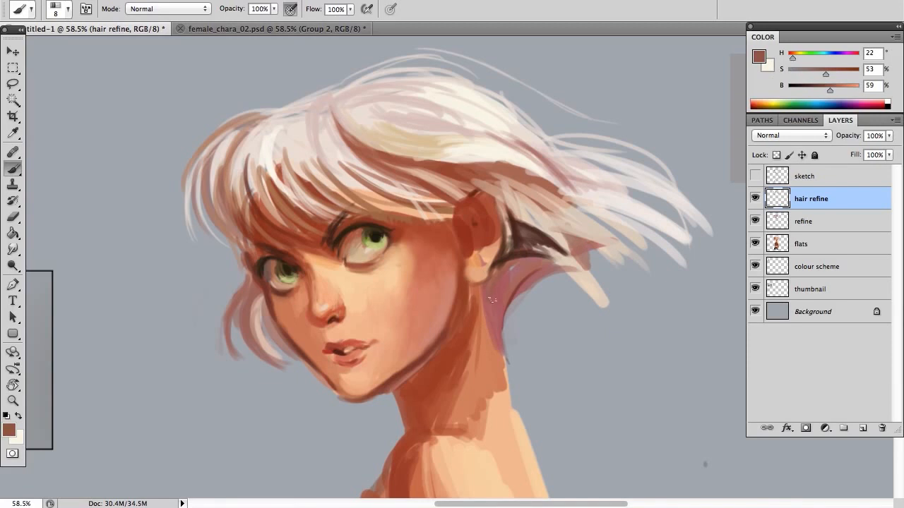
{"action": "left_click_drag", "start_coordinate": [792, 56], "coordinate": [835, 75]}
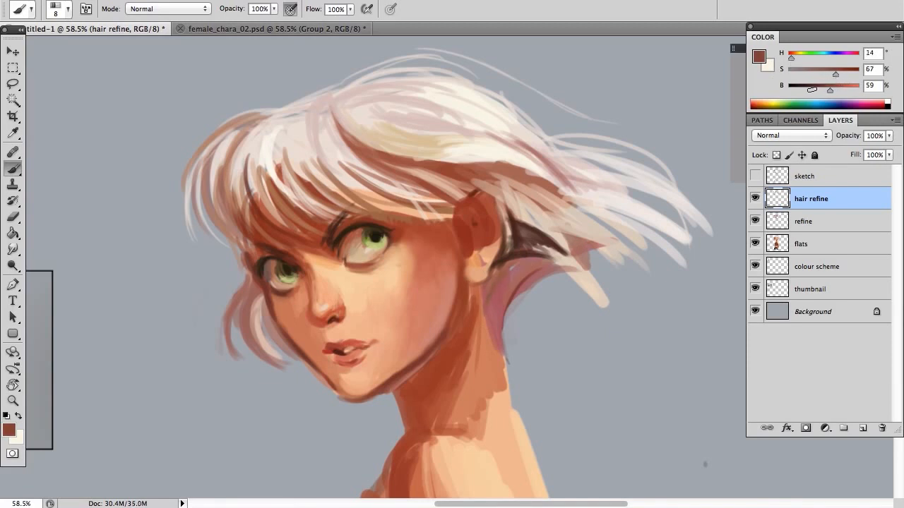
{"action": "mouse_move", "coordinate": [491, 303]}
{"action": "left_mouse_down"}
{"action": "mouse_move", "coordinate": [519, 266]}
{"action": "mouse_move", "coordinate": [487, 284]}
{"action": "mouse_move", "coordinate": [508, 312]}
{"action": "mouse_move", "coordinate": [493, 326]}
{"action": "mouse_move", "coordinate": [542, 274]}
{"action": "mouse_move", "coordinate": [519, 267]}
{"action": "mouse_move", "coordinate": [529, 191]}
{"action": "mouse_move", "coordinate": [567, 269]}
{"action": "mouse_move", "coordinate": [536, 253]}
{"action": "mouse_move", "coordinate": [540, 241]}
{"action": "mouse_move", "coordinate": [586, 280]}
{"action": "mouse_move", "coordinate": [558, 250]}
{"action": "mouse_move", "coordinate": [595, 282]}
{"action": "mouse_move", "coordinate": [579, 249]}
{"action": "left_mouse_up"}
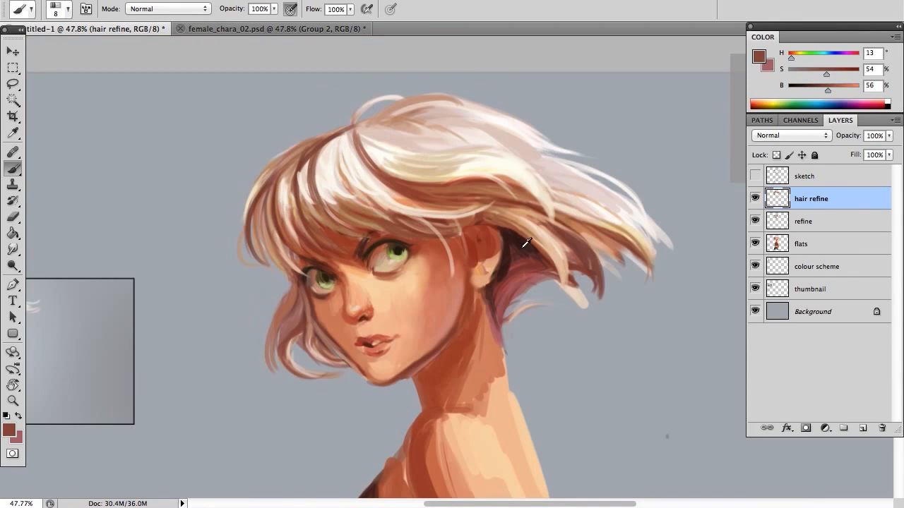
Refine the swept lock above the ear with strands of sampled brown, orange-brown and near-white.
{"action": "left_click", "coordinate": [414, 204], "text": "alt"}
{"action": "mouse_move", "coordinate": [412, 205]}
{"action": "left_mouse_down"}
{"action": "mouse_move", "coordinate": [477, 201]}
{"action": "mouse_move", "coordinate": [427, 209]}
{"action": "mouse_move", "coordinate": [486, 191]}
{"action": "mouse_move", "coordinate": [477, 205]}
{"action": "mouse_move", "coordinate": [442, 212]}
{"action": "mouse_move", "coordinate": [499, 203]}
{"action": "left_mouse_up"}
{"action": "left_click", "coordinate": [418, 185], "text": "alt"}
{"action": "mouse_move", "coordinate": [381, 206]}
{"action": "left_mouse_down"}
{"action": "mouse_move", "coordinate": [381, 177]}
{"action": "mouse_move", "coordinate": [466, 189]}
{"action": "left_mouse_up"}
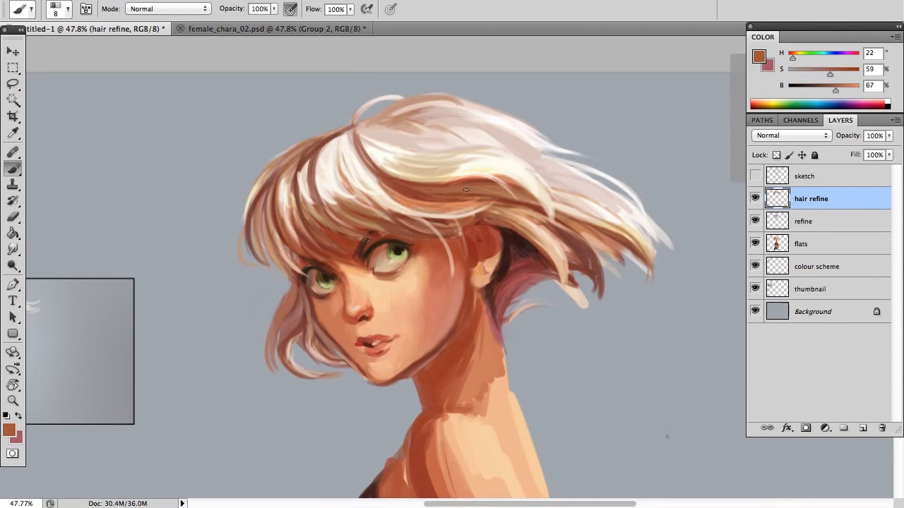
{"action": "left_click", "coordinate": [423, 175], "text": "alt"}
{"action": "mouse_move", "coordinate": [387, 206]}
{"action": "left_mouse_down"}
{"action": "mouse_move", "coordinate": [438, 171]}
{"action": "mouse_move", "coordinate": [477, 199]}
{"action": "left_mouse_up"}
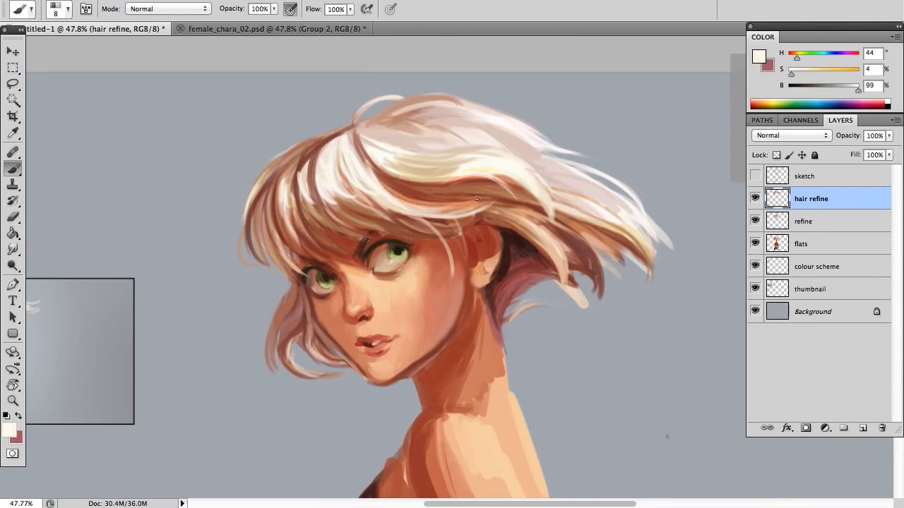
Blend small strokes of sampled tones into the back hair, the shadowed nape, the hair tips and the fringe beside the far eye.
{"action": "left_click", "coordinate": [583, 185], "text": "alt"}
{"action": "left_click_drag", "start_coordinate": [535, 169], "coordinate": [553, 182]}
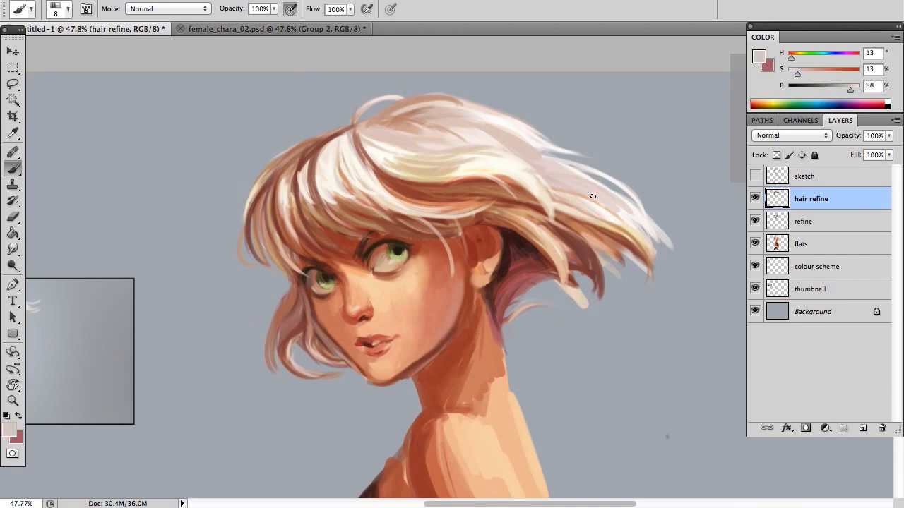
{"action": "left_click", "coordinate": [511, 267], "text": "alt"}
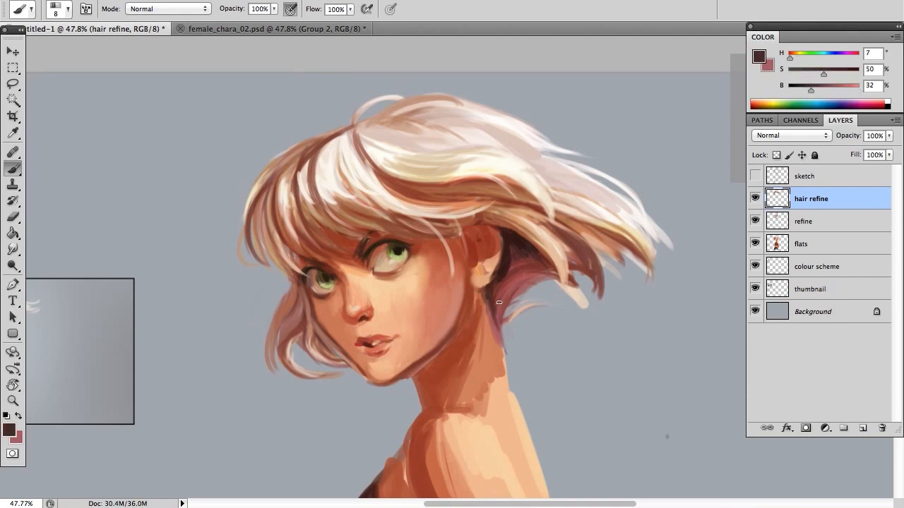
{"action": "left_click", "coordinate": [505, 274], "text": "alt"}
{"action": "left_click_drag", "start_coordinate": [504, 277], "coordinate": [496, 286]}
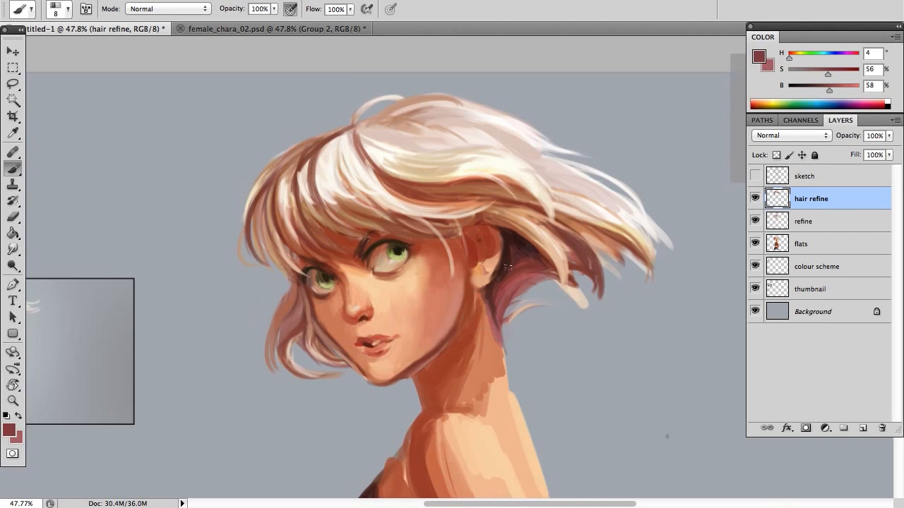
{"action": "left_click", "coordinate": [570, 247], "text": "alt"}
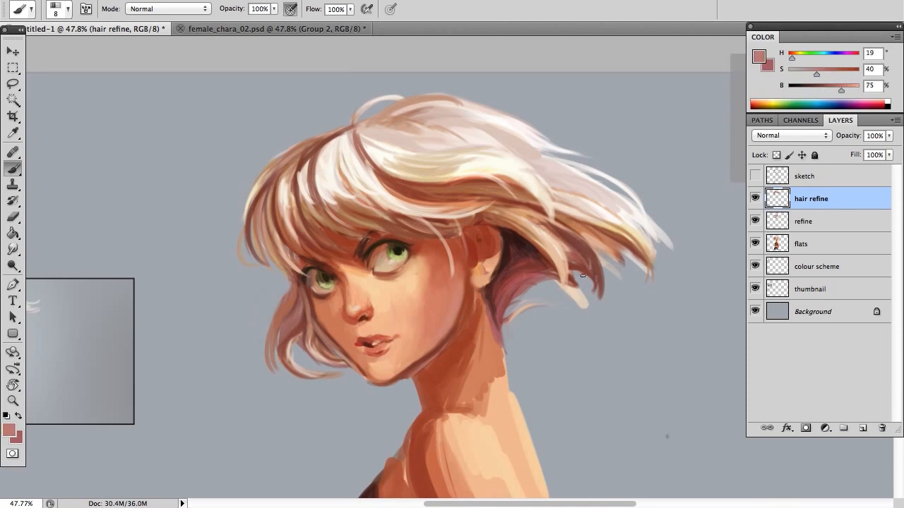
{"action": "mouse_move", "coordinate": [585, 260]}
{"action": "left_mouse_down"}
{"action": "mouse_move", "coordinate": [548, 207]}
{"action": "mouse_move", "coordinate": [588, 272]}
{"action": "left_mouse_up"}
{"action": "left_click", "coordinate": [307, 252], "text": "alt"}
{"action": "mouse_move", "coordinate": [302, 265]}
{"action": "left_mouse_down"}
{"action": "mouse_move", "coordinate": [286, 247]}
{"action": "mouse_move", "coordinate": [306, 271]}
{"action": "left_mouse_up"}
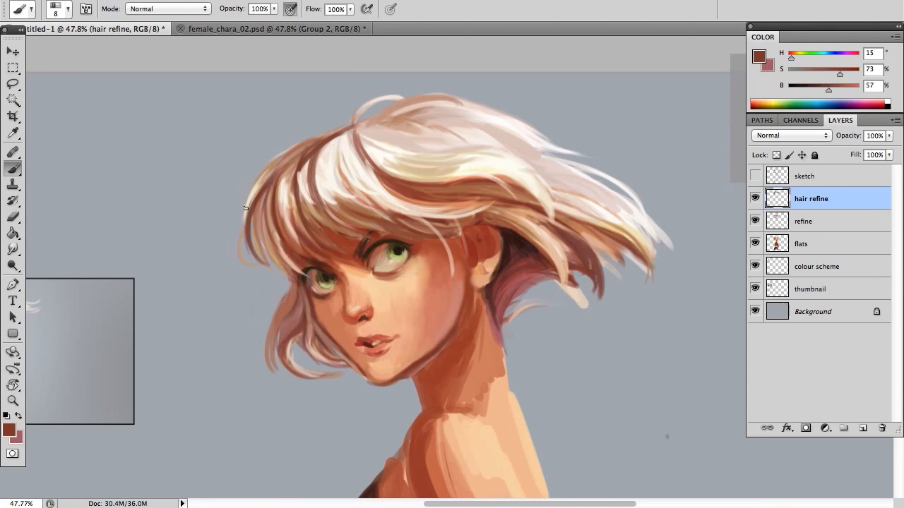
{"action": "left_click_drag", "start_coordinate": [147, 185], "coordinate": [200, 216]}
{"action": "key", "text": "ctrl+z"}
{"action": "left_click_drag", "start_coordinate": [670, 351], "coordinate": [595, 249]}
{"action": "key", "text": "ctrl+z"}
{"action": "left_click_drag", "start_coordinate": [606, 88], "coordinate": [543, 127]}
{"action": "key", "text": "ctrl+z"}
Sample a pale cream from the crown and add light strands through the fringe.
{"action": "left_click", "coordinate": [329, 157], "text": "alt"}
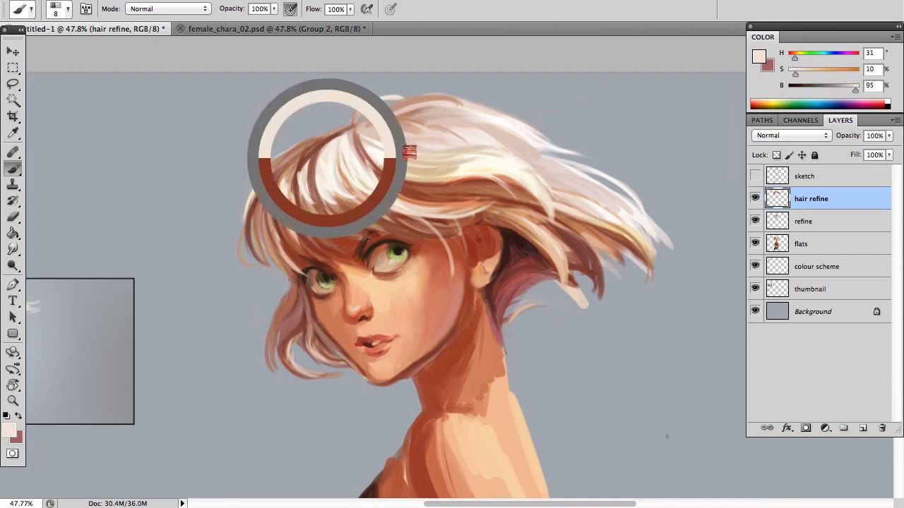
{"action": "left_click_drag", "start_coordinate": [313, 166], "coordinate": [305, 212]}
{"action": "left_click_drag", "start_coordinate": [305, 147], "coordinate": [291, 213]}
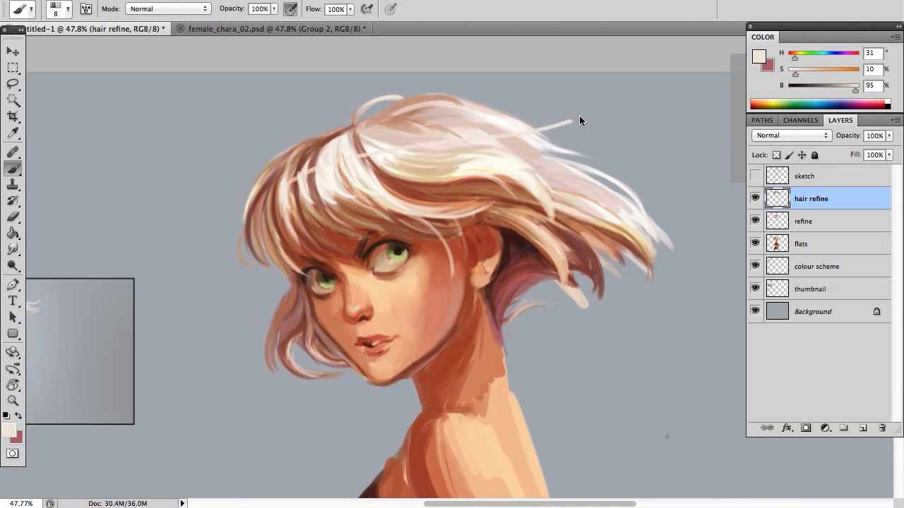
{"action": "left_click_drag", "start_coordinate": [456, 169], "coordinate": [357, 168]}
{"action": "mouse_move", "coordinate": [563, 118]}
{"action": "left_mouse_down"}
{"action": "mouse_move", "coordinate": [529, 151]}
{"action": "mouse_move", "coordinate": [566, 187]}
{"action": "left_mouse_up"}
{"action": "left_click", "coordinate": [440, 162], "text": "alt"}
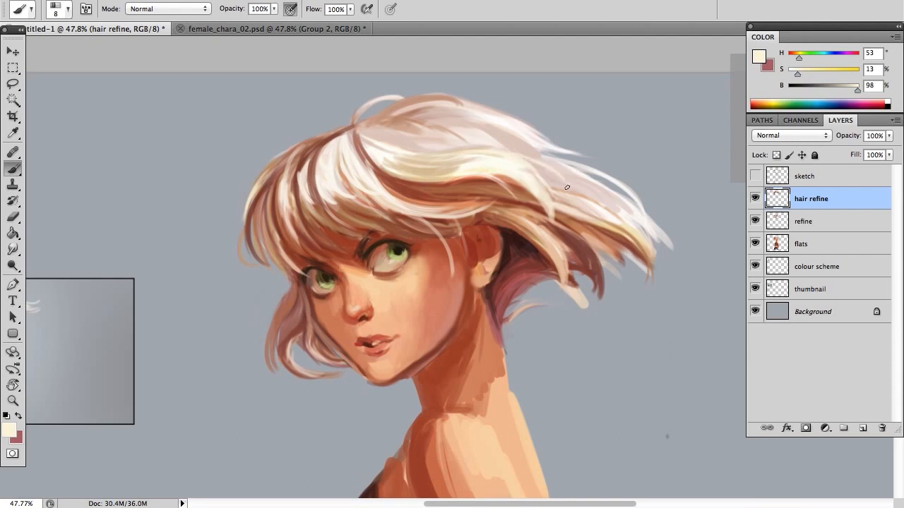
Sample the near eye's white, darken it to 70% brightness with more saturation, and shade the eye with a fine brush.
{"action": "key", "text": "z"}
{"action": "left_click_drag", "start_coordinate": [490, 234], "coordinate": [550, 188]}
{"action": "key", "text": "b"}
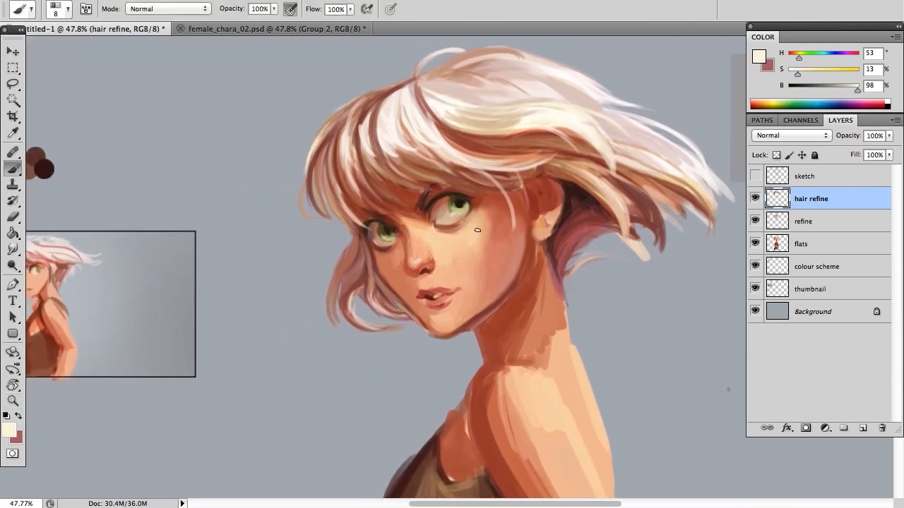
{"action": "left_click", "coordinate": [444, 207], "text": "alt"}
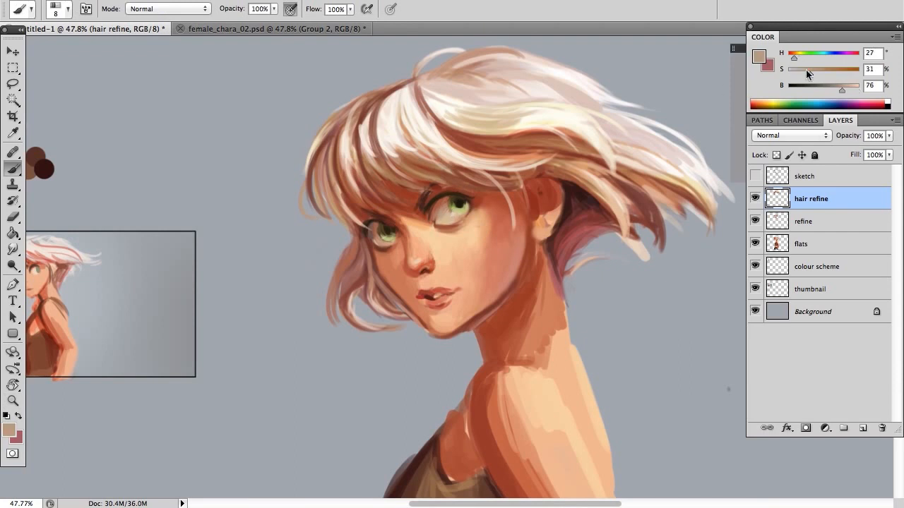
{"action": "left_click_drag", "start_coordinate": [842, 89], "coordinate": [837, 89]}
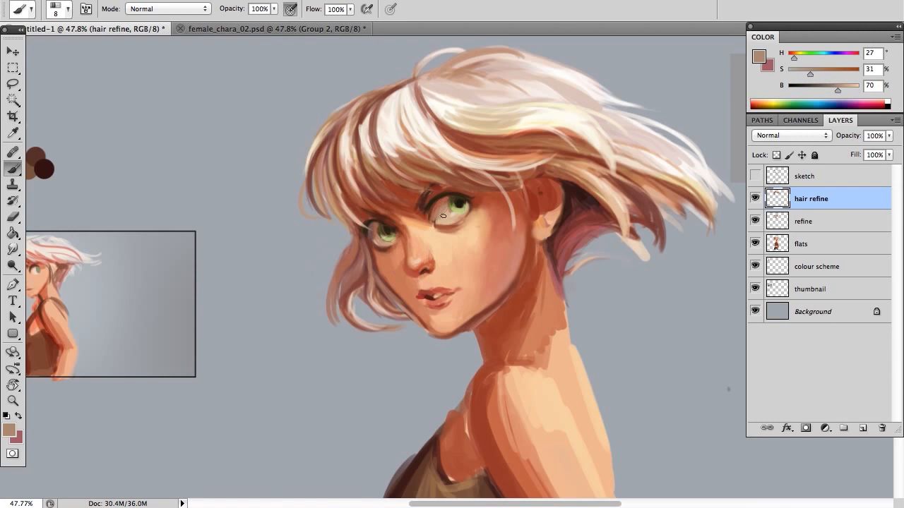
{"action": "left_click_drag", "start_coordinate": [810, 73], "coordinate": [816, 73]}
{"action": "left_click", "coordinate": [474, 201], "text": "alt"}
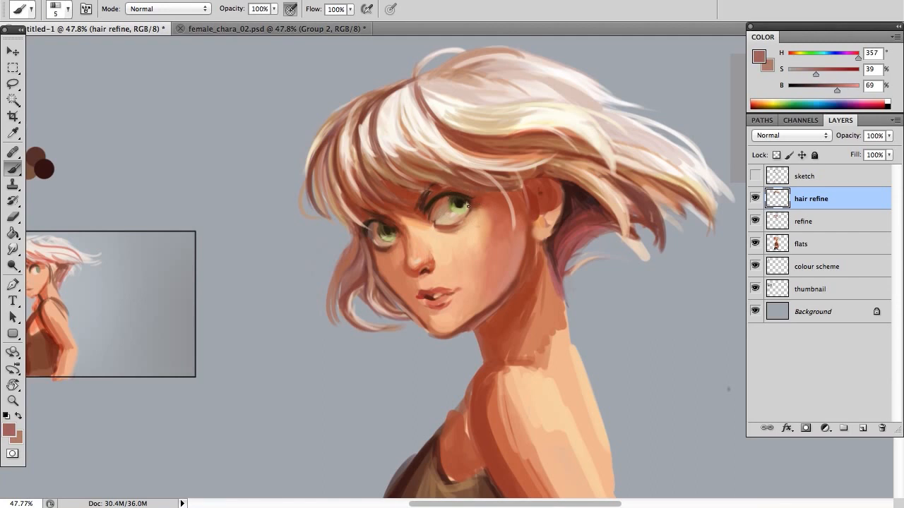
Blend the neck's shadow into its lit side with 15 px strokes of sampled brown and orange skin tones.
{"action": "left_click", "coordinate": [406, 137], "text": "alt"}
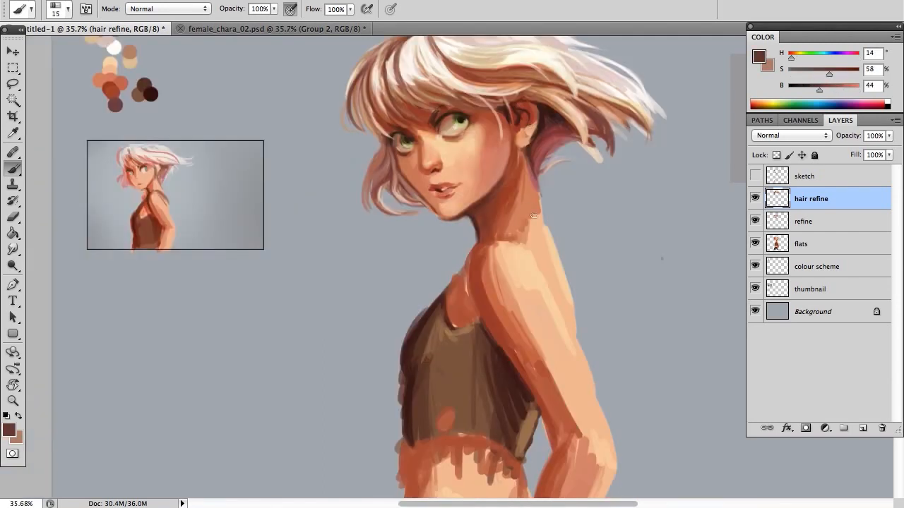
{"action": "left_click", "coordinate": [535, 233], "text": "alt"}
{"action": "left_click_drag", "start_coordinate": [523, 209], "coordinate": [511, 240]}
{"action": "mouse_move", "coordinate": [526, 211]}
{"action": "left_mouse_down"}
{"action": "mouse_move", "coordinate": [523, 243]}
{"action": "mouse_move", "coordinate": [535, 189]}
{"action": "mouse_move", "coordinate": [540, 213]}
{"action": "left_mouse_up"}
{"action": "left_click", "coordinate": [521, 195], "text": "alt"}
{"action": "mouse_move", "coordinate": [520, 168]}
{"action": "left_mouse_down"}
{"action": "mouse_move", "coordinate": [511, 209]}
{"action": "mouse_move", "coordinate": [523, 173]}
{"action": "left_mouse_up"}
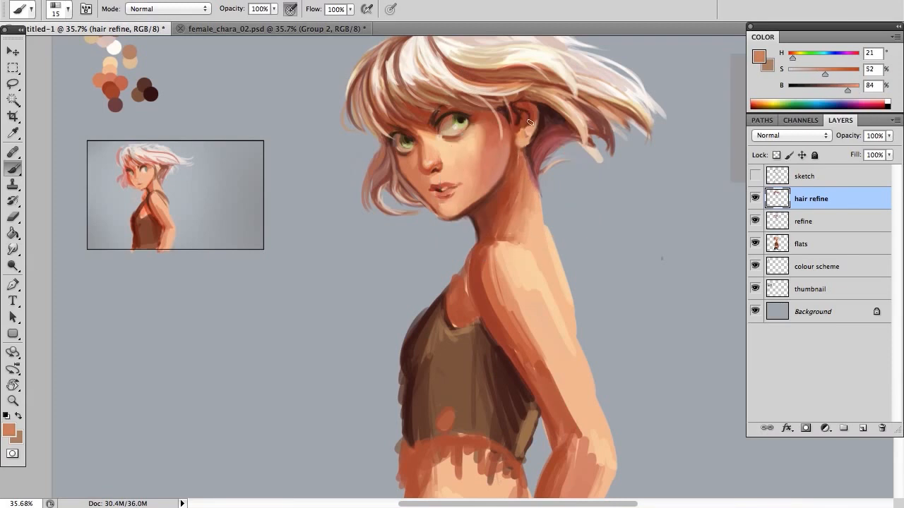
Sample the dark brown below the jaw and paint a shadow edge around the base of the neck and the front of the shoulder.
{"action": "left_click", "coordinate": [483, 232], "text": "alt"}
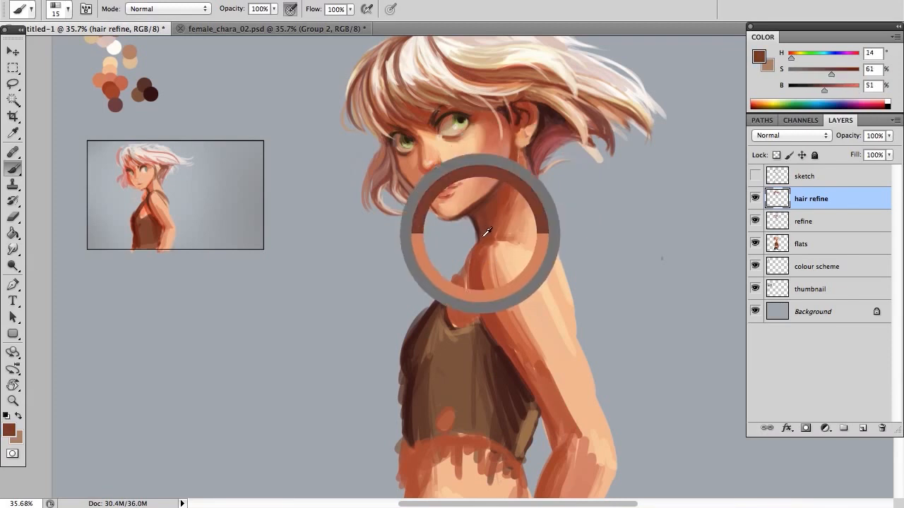
{"action": "left_click", "coordinate": [477, 223], "text": "alt"}
{"action": "mouse_move", "coordinate": [480, 248]}
{"action": "left_mouse_down"}
{"action": "mouse_move", "coordinate": [472, 294]}
{"action": "mouse_move", "coordinate": [475, 259]}
{"action": "mouse_move", "coordinate": [506, 240]}
{"action": "left_mouse_up"}
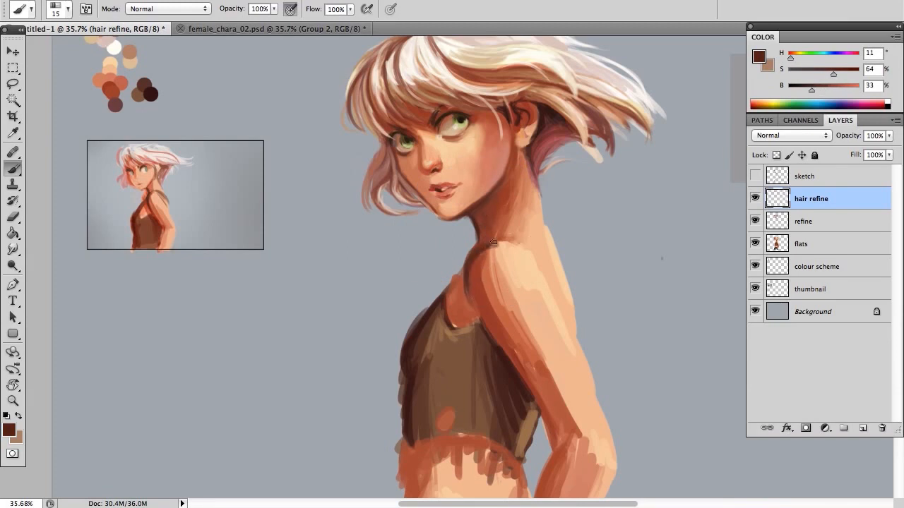
{"action": "left_click_drag", "start_coordinate": [464, 261], "coordinate": [461, 289]}
{"action": "left_click_drag", "start_coordinate": [480, 320], "coordinate": [460, 282]}
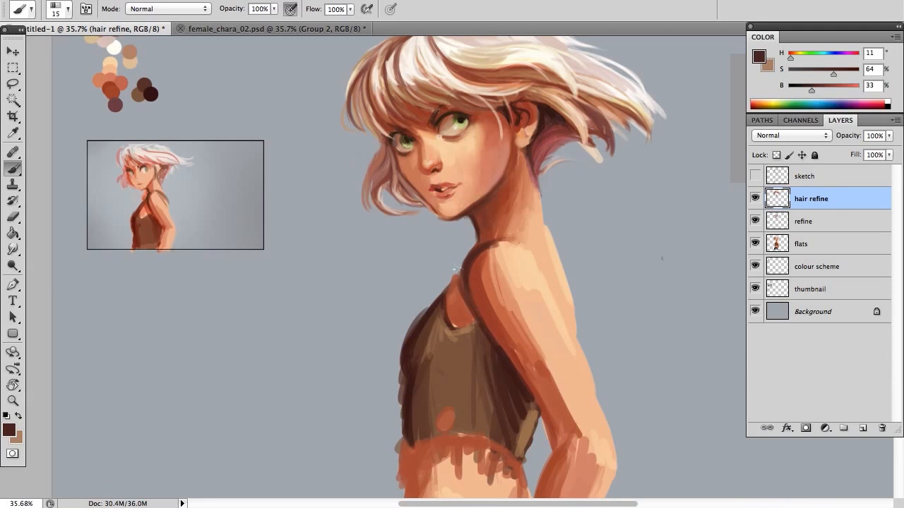
Fill in the chest above the top's neckline with a sampled reddish-brown skin tone.
{"action": "key", "text": "z"}
{"action": "left_click", "coordinate": [461, 293], "text": "alt"}
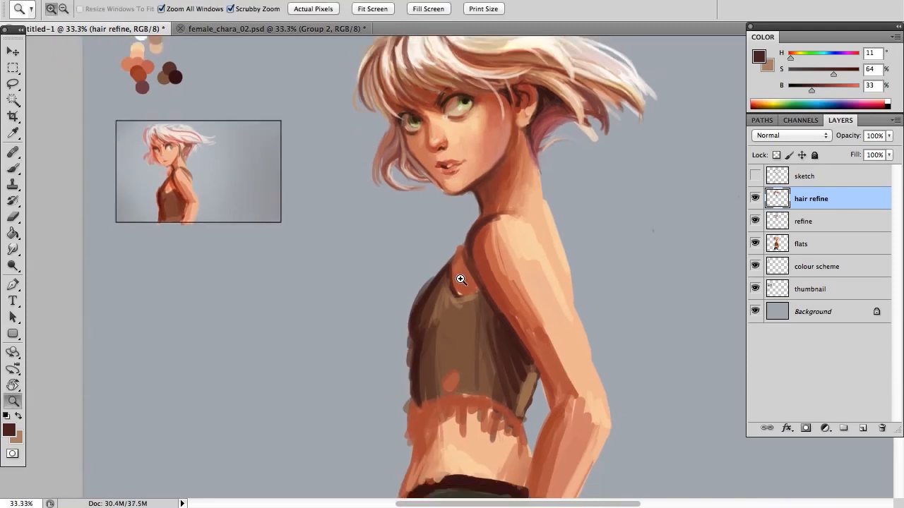
{"action": "left_click", "coordinate": [459, 282]}
{"action": "key", "text": "b"}
{"action": "left_click", "coordinate": [469, 281], "text": "alt"}
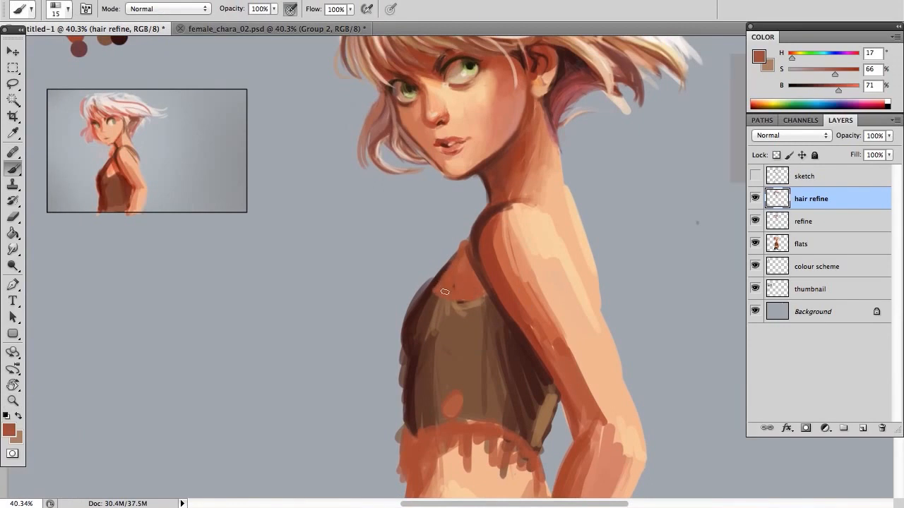
Sample the top's dark maroon and paint a thin strap edge up the front of the chest towards the shoulder.
{"action": "left_click", "coordinate": [429, 287], "text": "alt"}
{"action": "left_click_drag", "start_coordinate": [428, 287], "coordinate": [448, 269]}
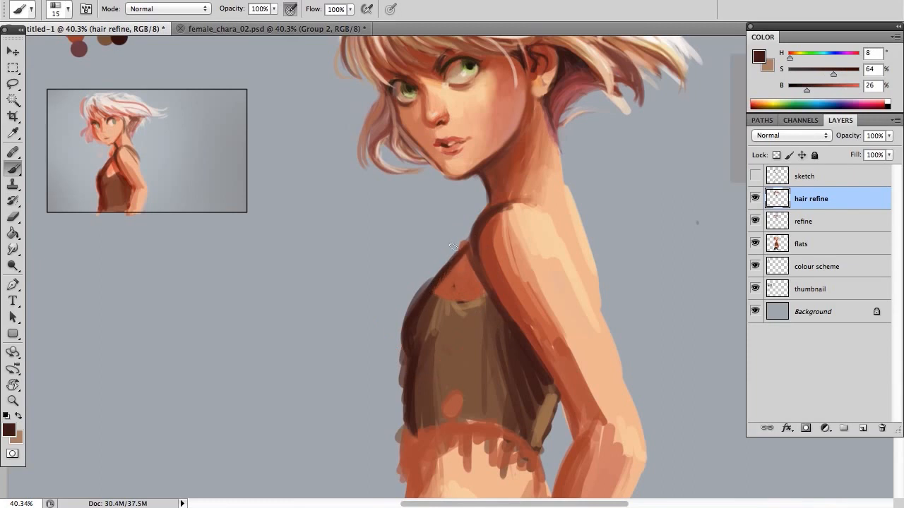
{"action": "key", "text": "ctrl+z"}
{"action": "left_click_drag", "start_coordinate": [453, 261], "coordinate": [466, 239]}
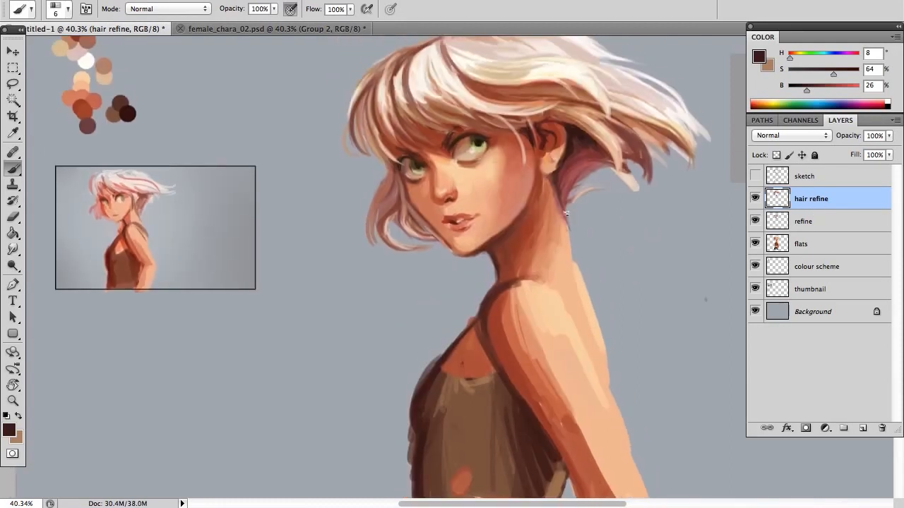
Rename the hair refine layer to refine2.
{"action": "key", "text": "z"}
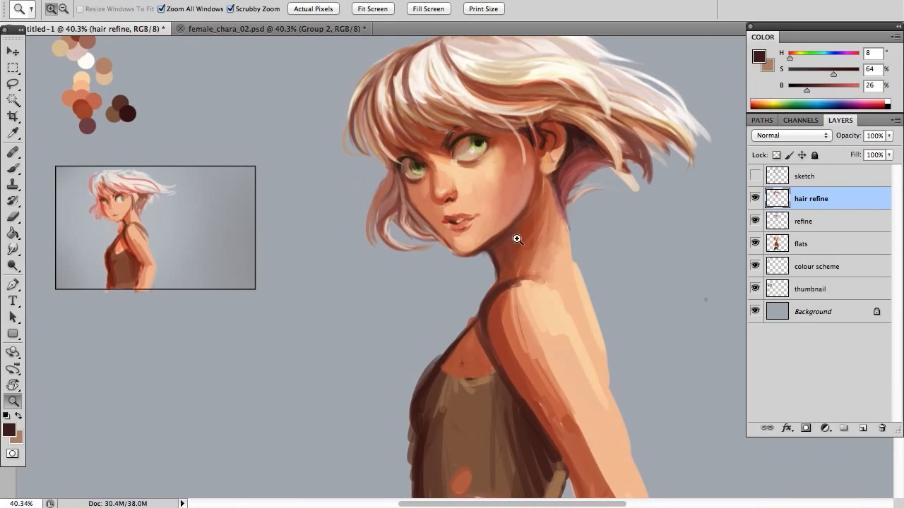
{"action": "key", "text": "b"}
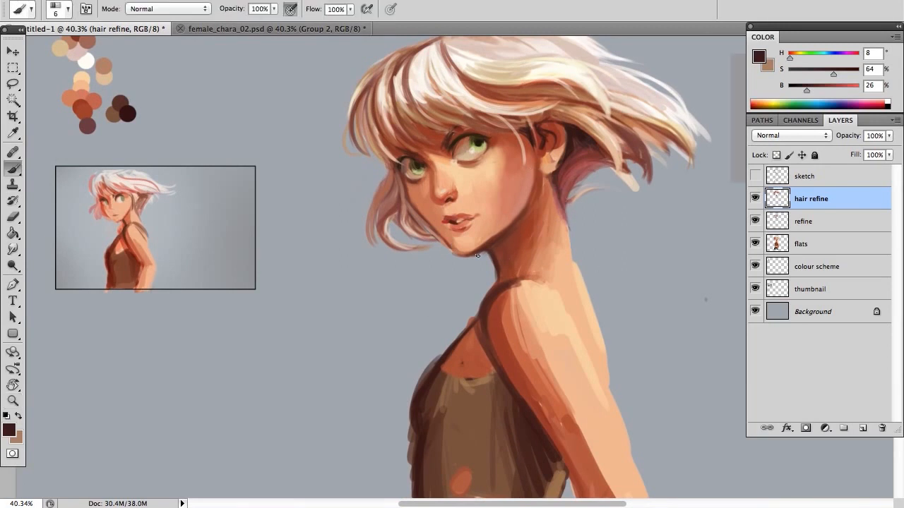
{"action": "mouse_move", "coordinate": [579, 282]}
{"action": "left_mouse_down"}
{"action": "mouse_move", "coordinate": [579, 308]}
{"action": "mouse_move", "coordinate": [563, 161]}
{"action": "left_mouse_up"}
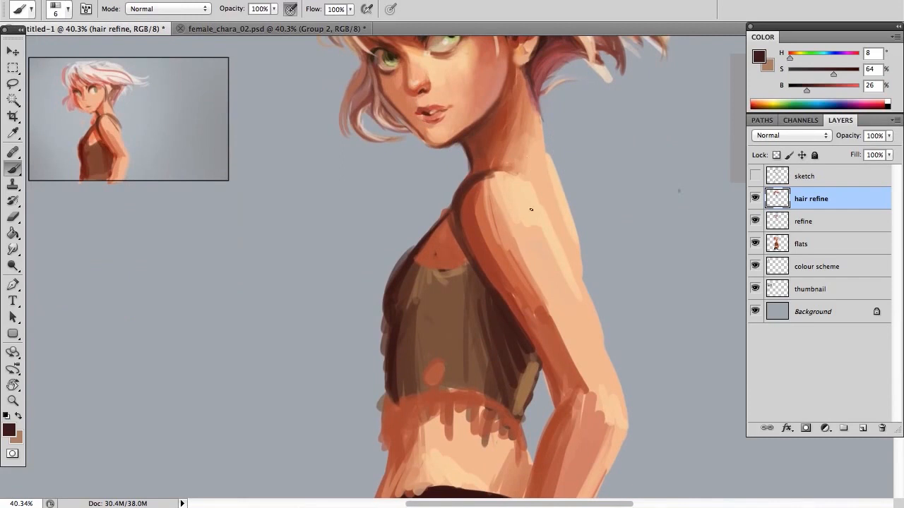
{"action": "double_click", "coordinate": [812, 198]}
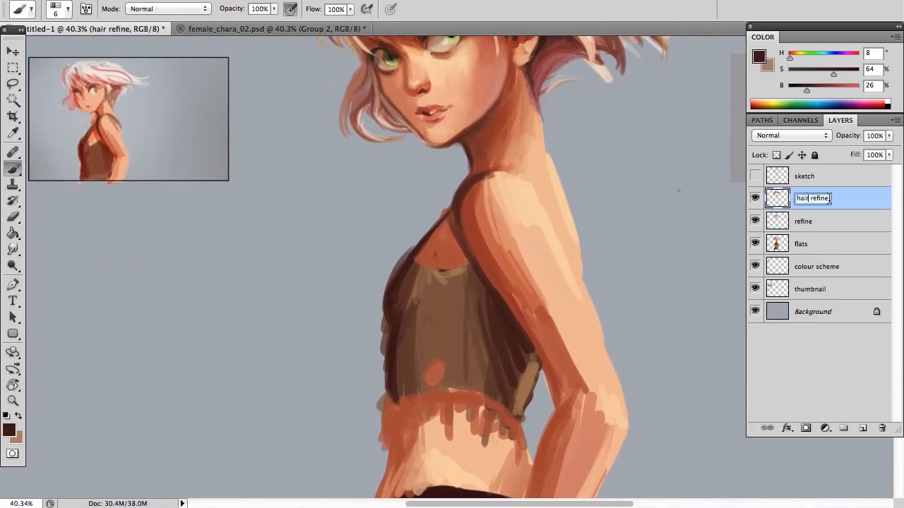
{"action": "type", "text": "refine2"}
{"action": "key", "text": "Return"}
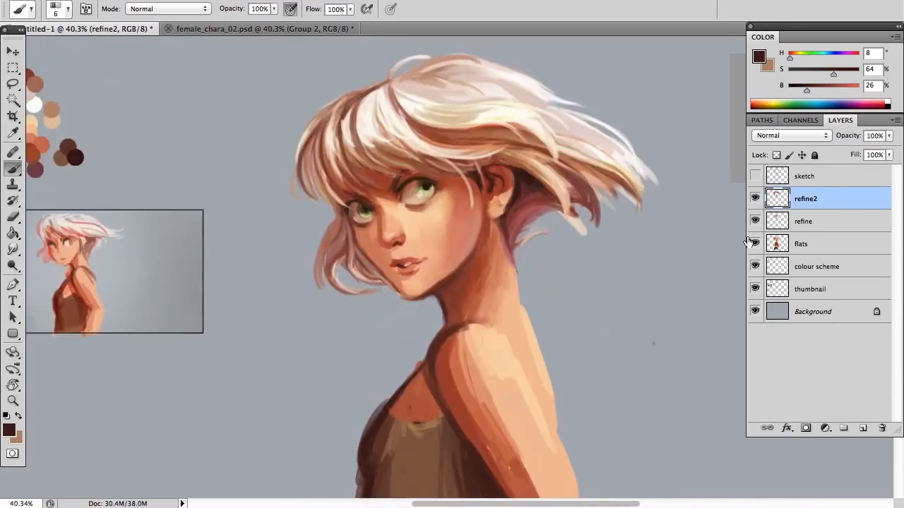
Compare the painting with the refine2 and refine layers hidden and shown, leaving both visible.
{"action": "left_click", "coordinate": [755, 201]}
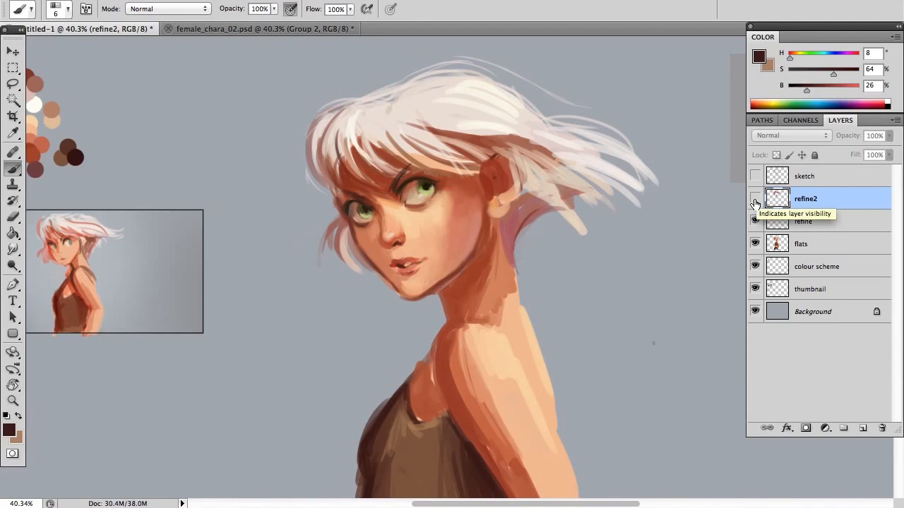
{"action": "left_click", "coordinate": [756, 222]}
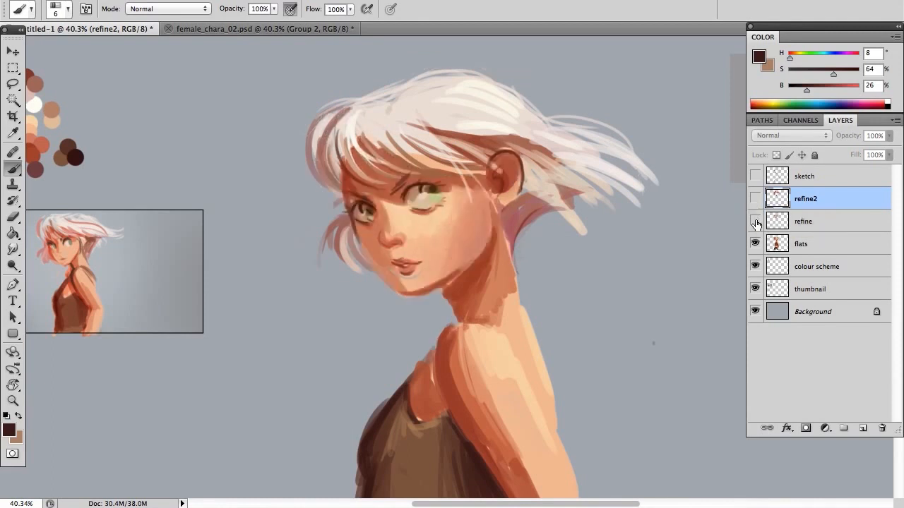
{"action": "left_click", "coordinate": [756, 222]}
{"action": "left_click", "coordinate": [755, 198]}
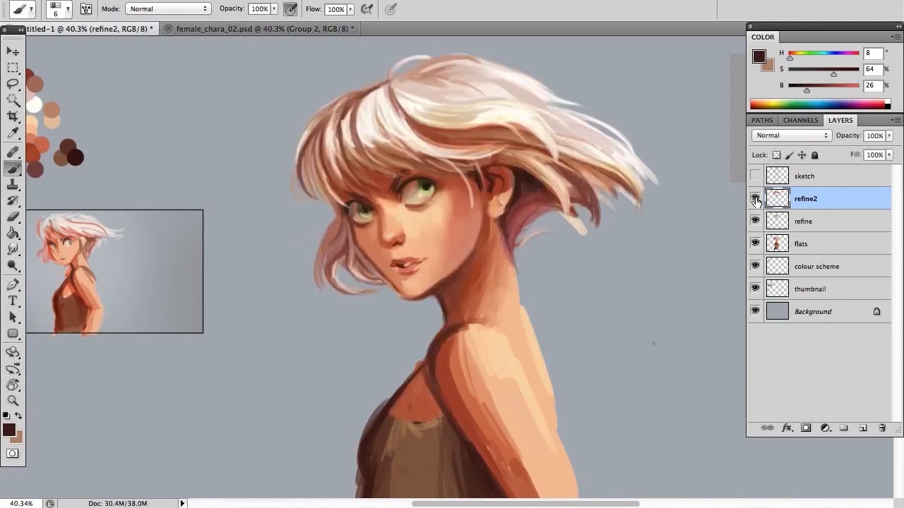
{"action": "mouse_move", "coordinate": [493, 234]}
{"action": "left_mouse_down"}
{"action": "mouse_move", "coordinate": [484, 151]}
{"action": "mouse_move", "coordinate": [471, 160]}
{"action": "left_mouse_up"}
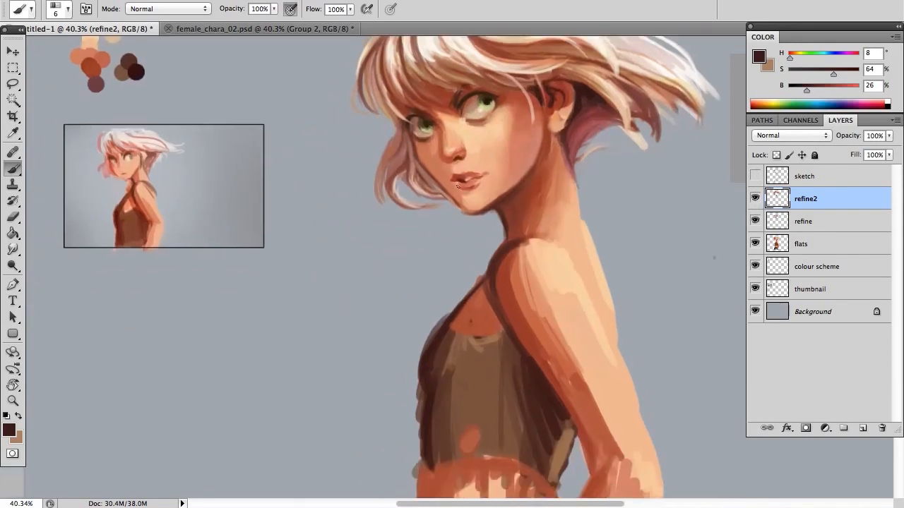
Sample dark maroon from the top and reinforce the thin strap edge running up the front of the chest.
{"action": "left_click", "coordinate": [495, 310], "text": "alt"}
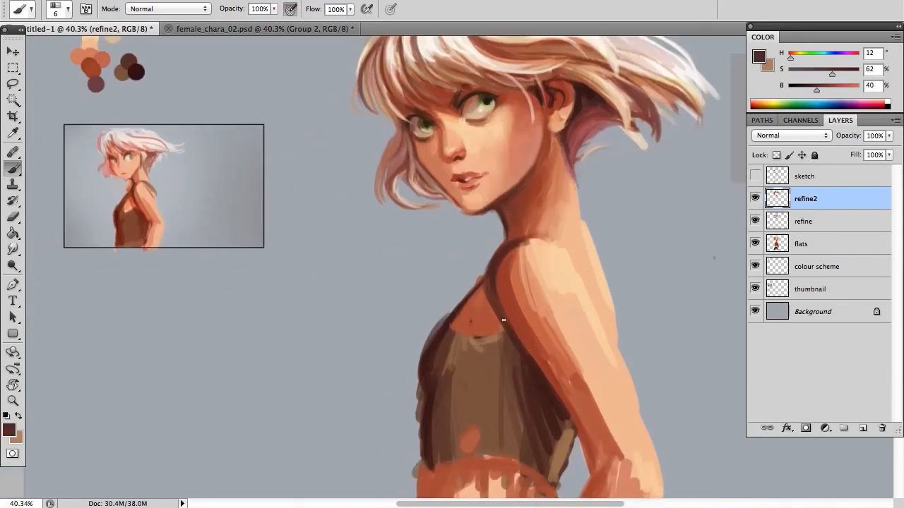
{"action": "left_click", "coordinate": [433, 323], "text": "alt"}
{"action": "left_click_drag", "start_coordinate": [427, 345], "coordinate": [486, 271]}
{"action": "left_click_drag", "start_coordinate": [445, 319], "coordinate": [476, 281]}
Sample the top's brown and paint the strap over the top of the shoulder with a 9 px brush.
{"action": "left_click_drag", "start_coordinate": [555, 182], "coordinate": [499, 200]}
{"action": "left_click", "coordinate": [423, 373], "text": "alt"}
{"action": "left_click_drag", "start_coordinate": [505, 262], "coordinate": [483, 277]}
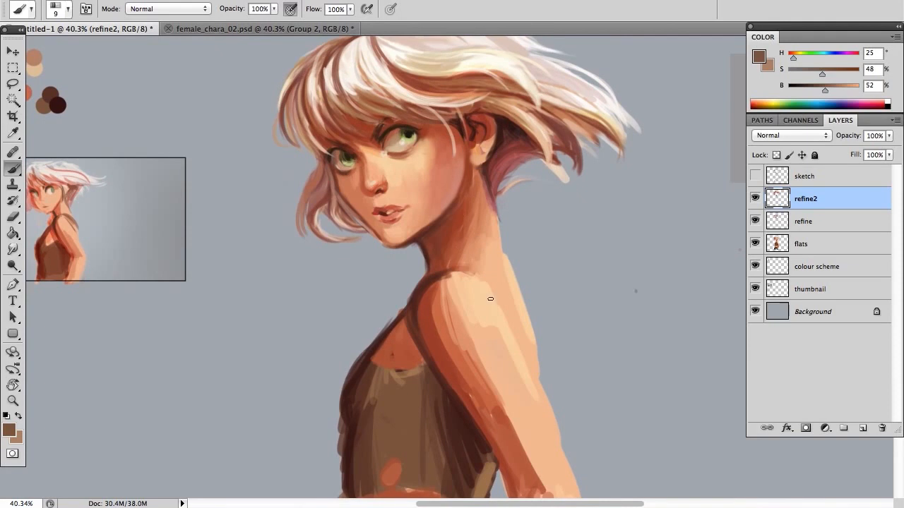
{"action": "left_click_drag", "start_coordinate": [459, 269], "coordinate": [496, 290]}
{"action": "left_click_drag", "start_coordinate": [460, 178], "coordinate": [466, 202]}
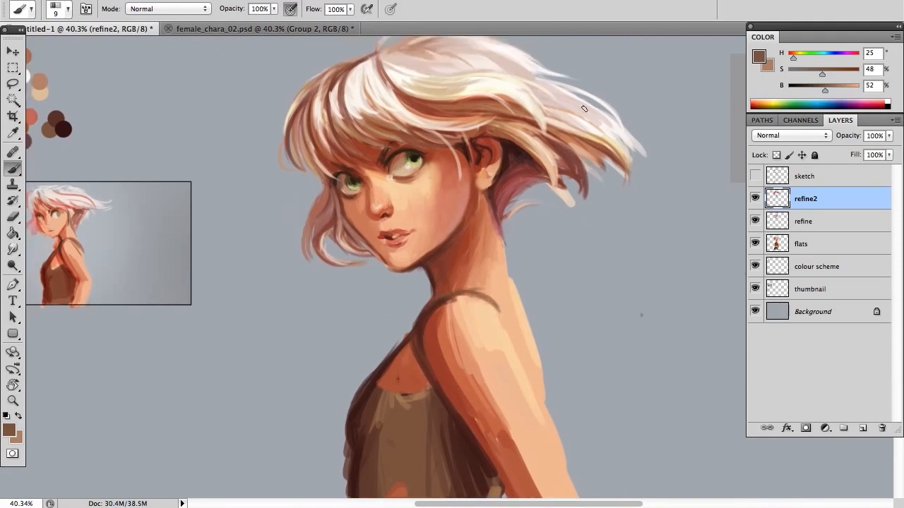
Check the new shoulder strap by switching the refine2 layer off and on.
{"action": "left_click", "coordinate": [755, 200]}
{"action": "left_click", "coordinate": [756, 200]}
{"action": "left_click", "coordinate": [756, 199]}
{"action": "left_click", "coordinate": [755, 200]}
Extend the brown strap from the top of the shoulder down along the upper back with repeated strokes.
{"action": "mouse_move", "coordinate": [443, 298]}
{"action": "left_mouse_down"}
{"action": "mouse_move", "coordinate": [486, 290]}
{"action": "mouse_move", "coordinate": [523, 352]}
{"action": "left_mouse_up"}
{"action": "left_click_drag", "start_coordinate": [492, 306], "coordinate": [541, 395]}
{"action": "left_click_drag", "start_coordinate": [512, 323], "coordinate": [539, 377]}
{"action": "left_click_drag", "start_coordinate": [499, 305], "coordinate": [543, 386]}
{"action": "left_click_drag", "start_coordinate": [511, 321], "coordinate": [542, 386]}
{"action": "mouse_move", "coordinate": [528, 344]}
{"action": "left_mouse_down"}
{"action": "mouse_move", "coordinate": [543, 395]}
{"action": "mouse_move", "coordinate": [517, 283]}
{"action": "left_mouse_up"}
Sample the dark brown below the jaw and darken the front strap and the top's chest edge with a 10 px brush.
{"action": "key", "text": "z"}
{"action": "left_click_drag", "start_coordinate": [495, 238], "coordinate": [452, 240]}
{"action": "key", "text": "space"}
{"action": "left_click_drag", "start_coordinate": [493, 285], "coordinate": [501, 217]}
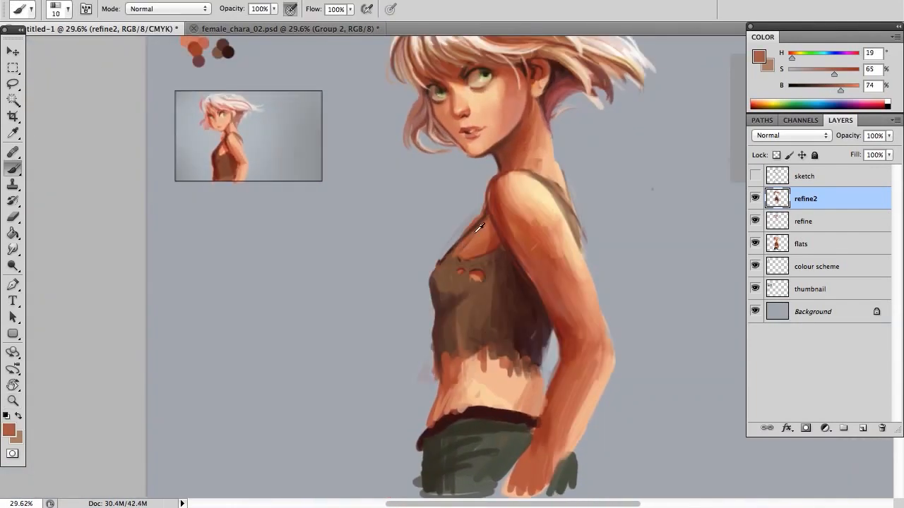
{"action": "left_click", "coordinate": [499, 156], "text": "alt"}
{"action": "left_click_drag", "start_coordinate": [492, 188], "coordinate": [475, 225]}
{"action": "left_click_drag", "start_coordinate": [484, 210], "coordinate": [444, 256]}
{"action": "left_click_drag", "start_coordinate": [428, 295], "coordinate": [434, 274]}
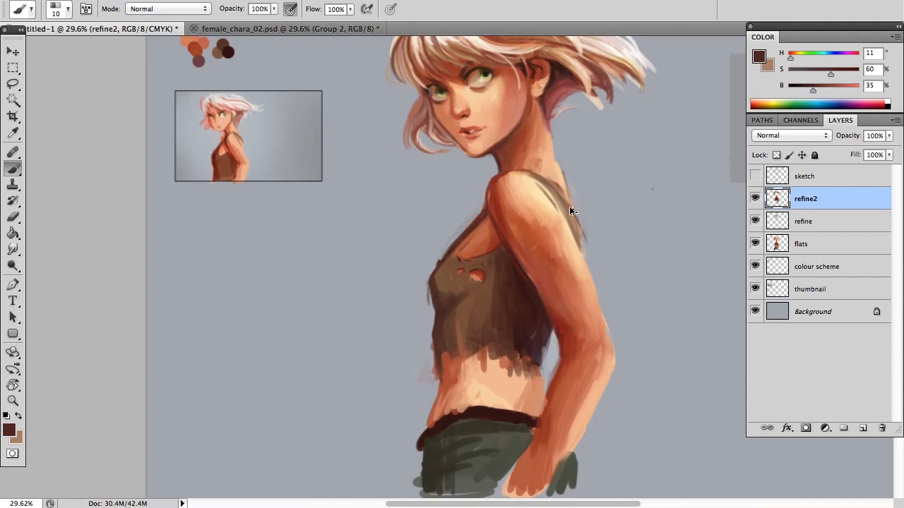
Blend the shoulder and upper arm from shadow to light with a 25 px brush and sampled orange and peach tones.
{"action": "left_click", "coordinate": [503, 212], "text": "alt"}
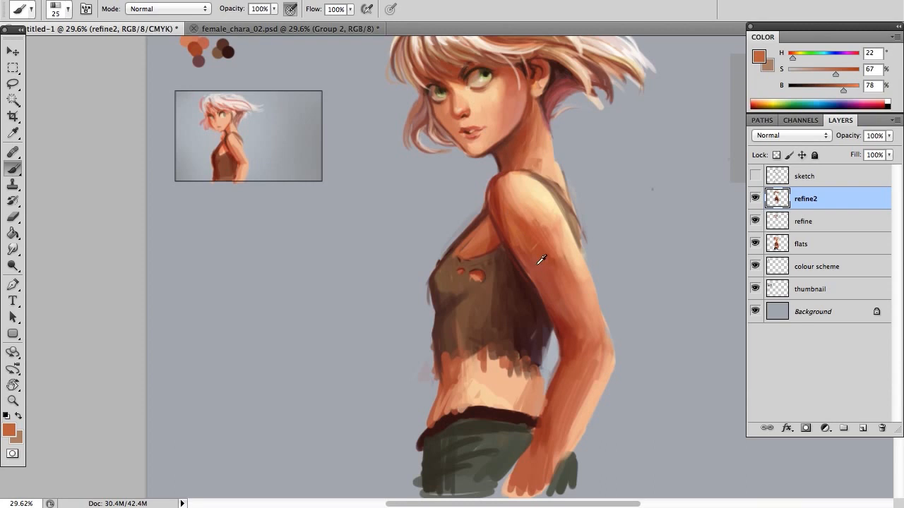
{"action": "left_click_drag", "start_coordinate": [534, 186], "coordinate": [504, 189]}
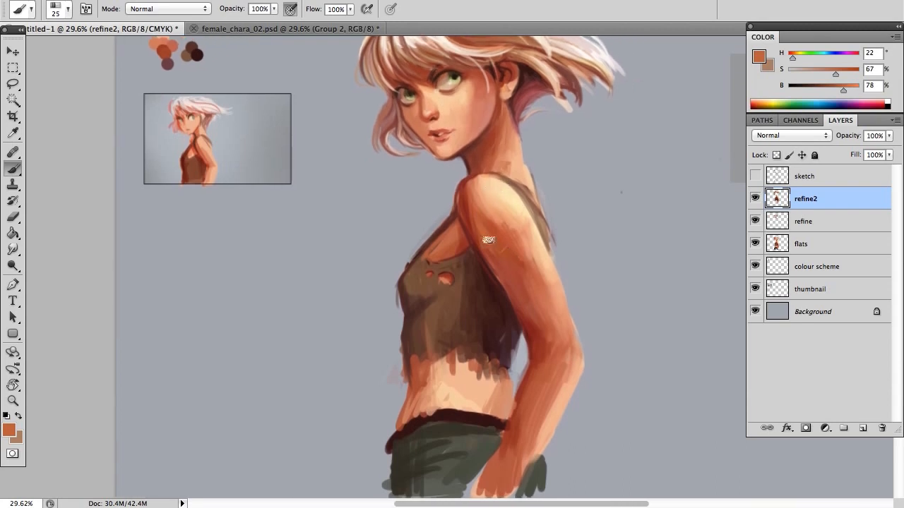
{"action": "left_click", "coordinate": [515, 244], "text": "alt"}
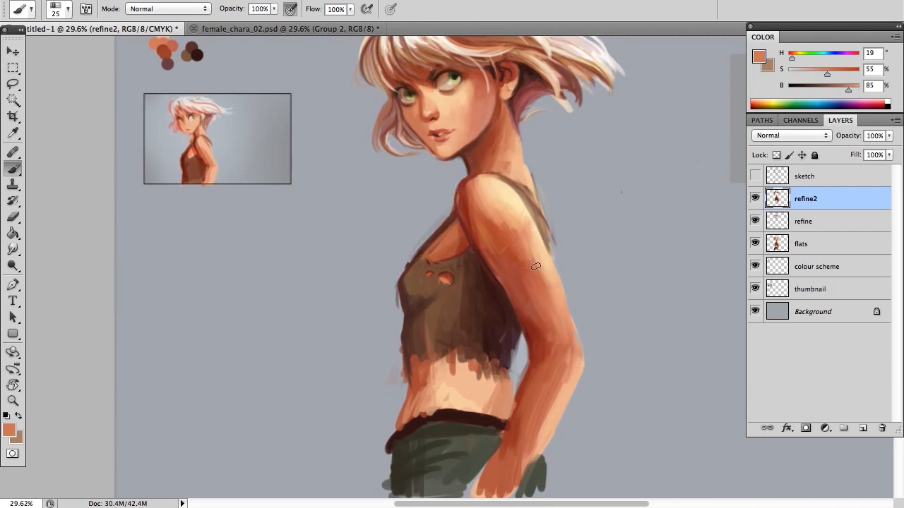
{"action": "left_click", "coordinate": [502, 221], "text": "alt"}
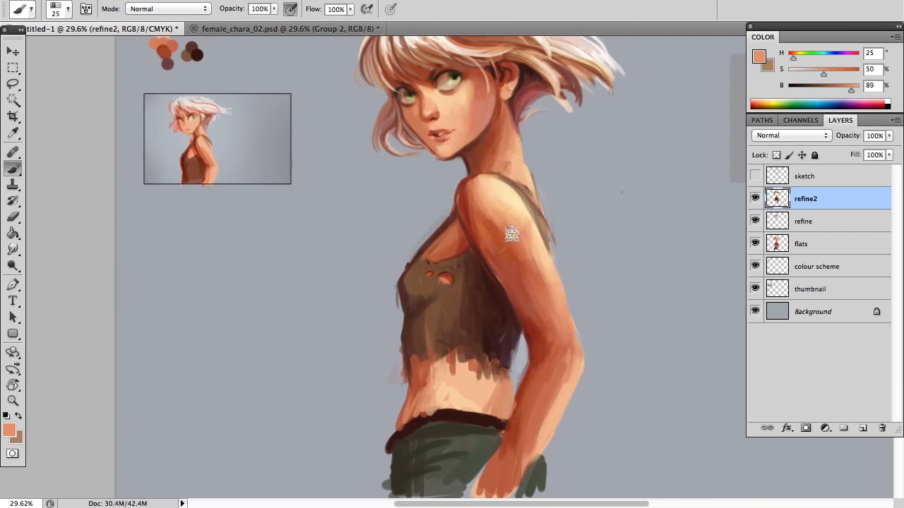
{"action": "left_click", "coordinate": [541, 248], "text": "alt"}
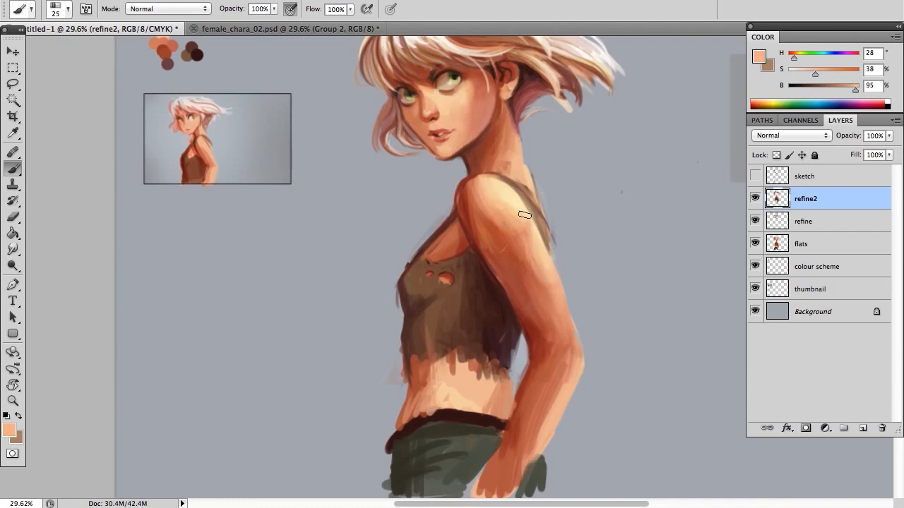
Sample a pinkish skin tone from the neck and paint it along the outer edge of the forearm.
{"action": "left_click", "coordinate": [565, 394], "text": "alt"}
{"action": "left_click", "coordinate": [490, 116], "text": "alt"}
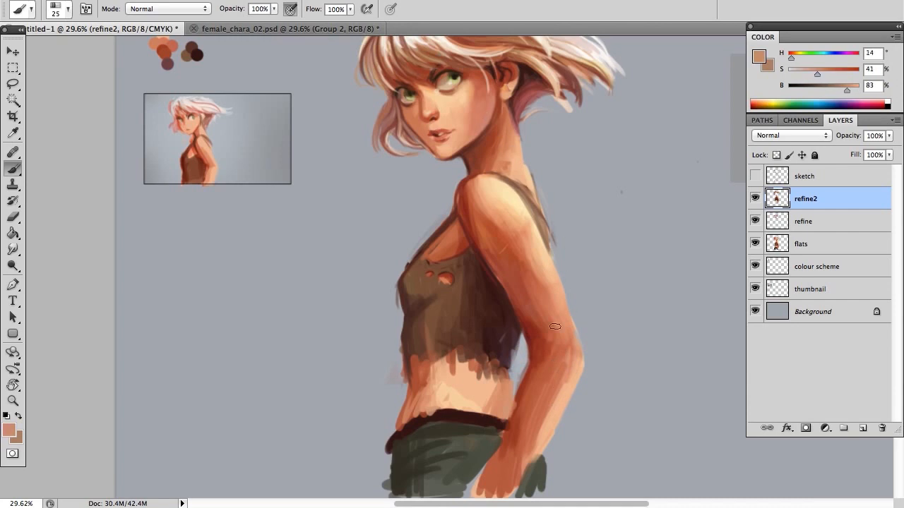
{"action": "left_click_drag", "start_coordinate": [539, 451], "coordinate": [572, 385]}
{"action": "key", "text": "super+z"}
{"action": "left_click_drag", "start_coordinate": [537, 451], "coordinate": [575, 384]}
{"action": "mouse_move", "coordinate": [552, 428]}
{"action": "left_mouse_down"}
{"action": "mouse_move", "coordinate": [572, 396]}
{"action": "mouse_move", "coordinate": [576, 353]}
{"action": "left_mouse_up"}
{"action": "mouse_move", "coordinate": [539, 457]}
{"action": "left_mouse_down"}
{"action": "mouse_move", "coordinate": [562, 412]}
{"action": "mouse_move", "coordinate": [528, 473]}
{"action": "left_mouse_up"}
Brighten the pinkish tone for the lower forearm, then blend the forearm and elbow with sampled reddish and peach tones.
{"action": "left_click_drag", "start_coordinate": [848, 90], "coordinate": [853, 90]}
{"action": "mouse_move", "coordinate": [528, 463]}
{"action": "left_mouse_down"}
{"action": "mouse_move", "coordinate": [570, 368]}
{"action": "mouse_move", "coordinate": [579, 378]}
{"action": "mouse_move", "coordinate": [525, 475]}
{"action": "mouse_move", "coordinate": [558, 385]}
{"action": "mouse_move", "coordinate": [546, 439]}
{"action": "left_mouse_up"}
{"action": "left_click", "coordinate": [545, 401], "text": "alt"}
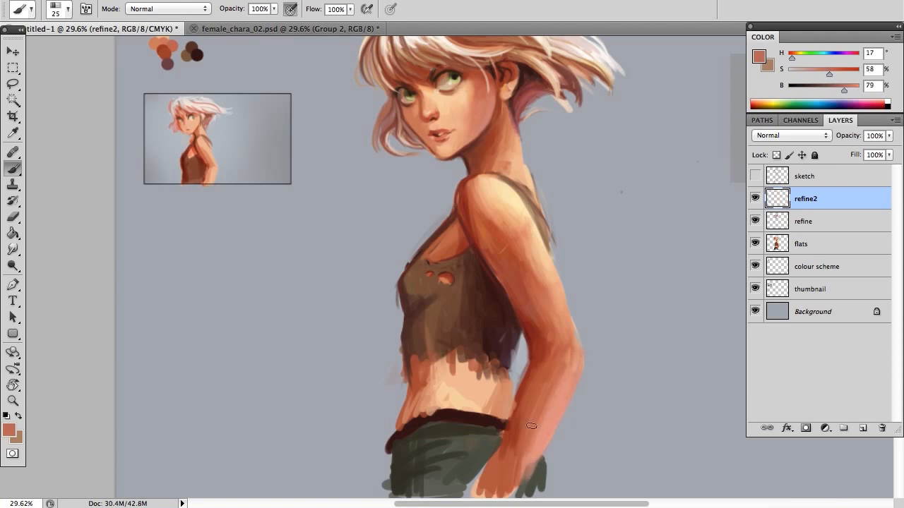
{"action": "left_click", "coordinate": [570, 350], "text": "alt"}
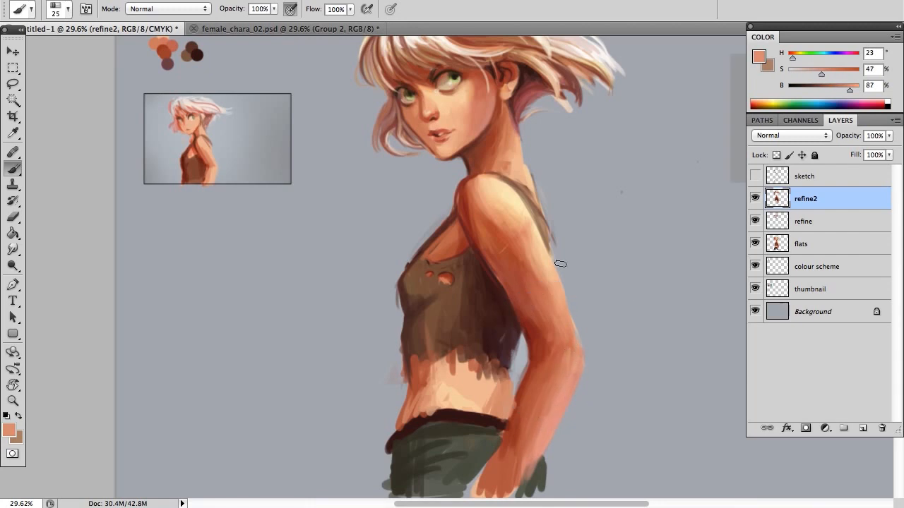
Rework the top's torn hem with sampled rust brown, and darken its rear edge and the back strap with dark plum.
{"action": "left_click_drag", "start_coordinate": [498, 178], "coordinate": [514, 188]}
{"action": "left_click", "coordinate": [473, 402], "text": "alt"}
{"action": "left_click", "coordinate": [459, 366], "text": "alt"}
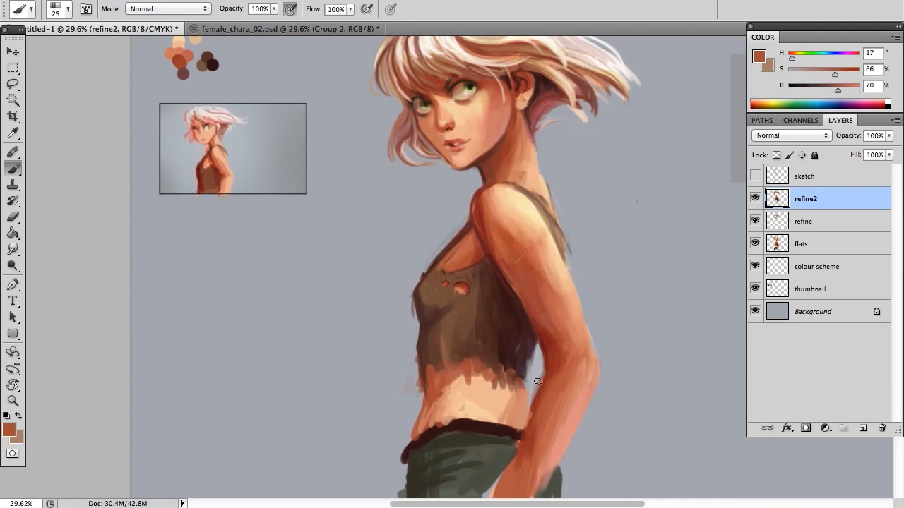
{"action": "left_click", "coordinate": [530, 358], "text": "alt"}
{"action": "left_click_drag", "start_coordinate": [530, 357], "coordinate": [529, 397]}
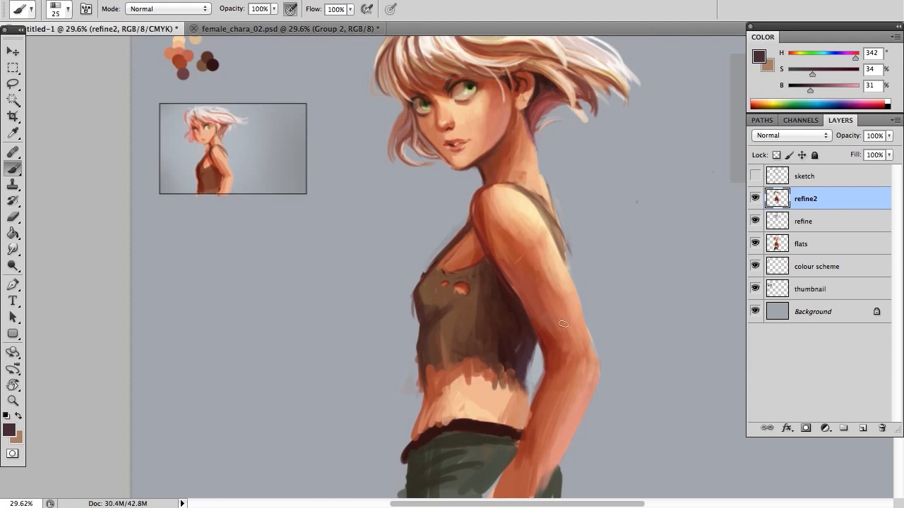
{"action": "left_click_drag", "start_coordinate": [556, 236], "coordinate": [566, 254]}
{"action": "scroll", "coordinate": [498, 283], "scroll_direction": "up", "scroll_amount": 1}
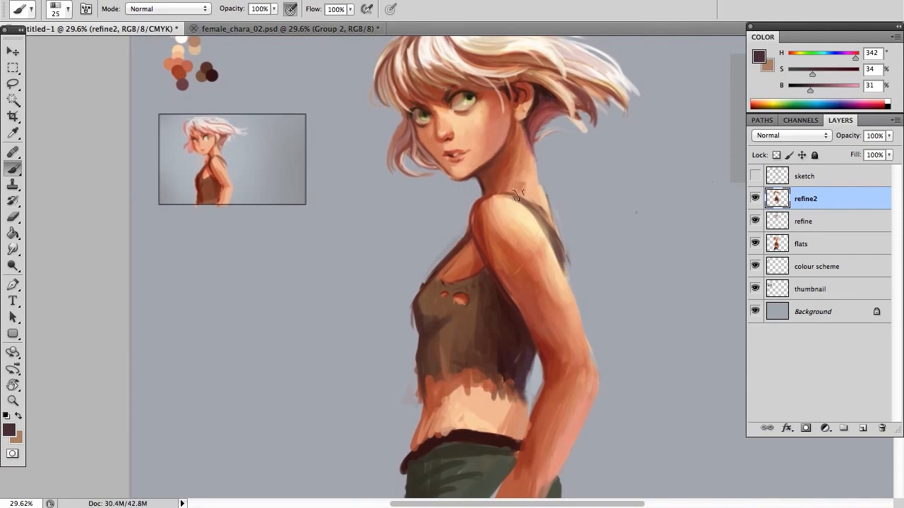
Shade the midriff below the hem with sampled rust brown and smooth the waistband with its own dark brown.
{"action": "left_click", "coordinate": [548, 114], "text": "alt"}
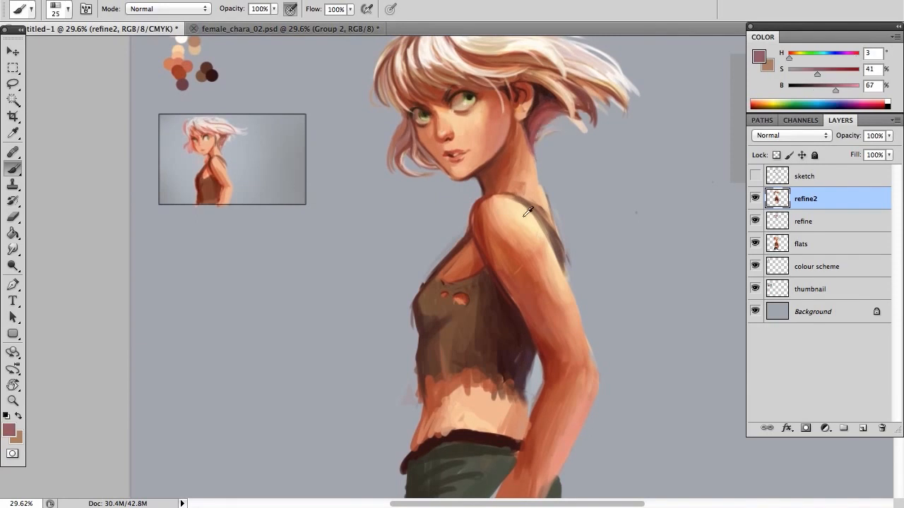
{"action": "scroll", "coordinate": [535, 134], "scroll_direction": "down", "scroll_amount": 5}
{"action": "left_click", "coordinate": [441, 317], "text": "alt"}
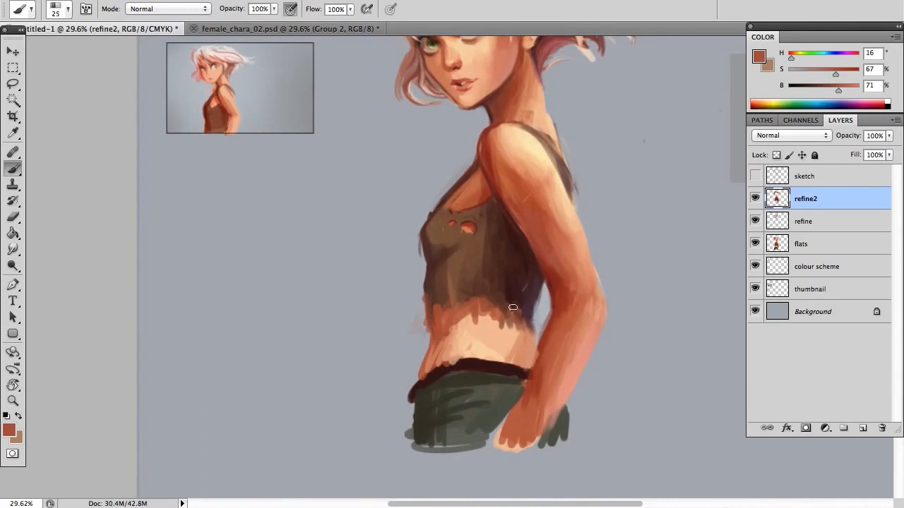
{"action": "left_click_drag", "start_coordinate": [521, 312], "coordinate": [511, 354]}
{"action": "left_click", "coordinate": [463, 361], "text": "alt"}
{"action": "mouse_move", "coordinate": [462, 361]}
{"action": "left_mouse_down"}
{"action": "mouse_move", "coordinate": [425, 379]}
{"action": "mouse_move", "coordinate": [466, 363]}
{"action": "left_mouse_up"}
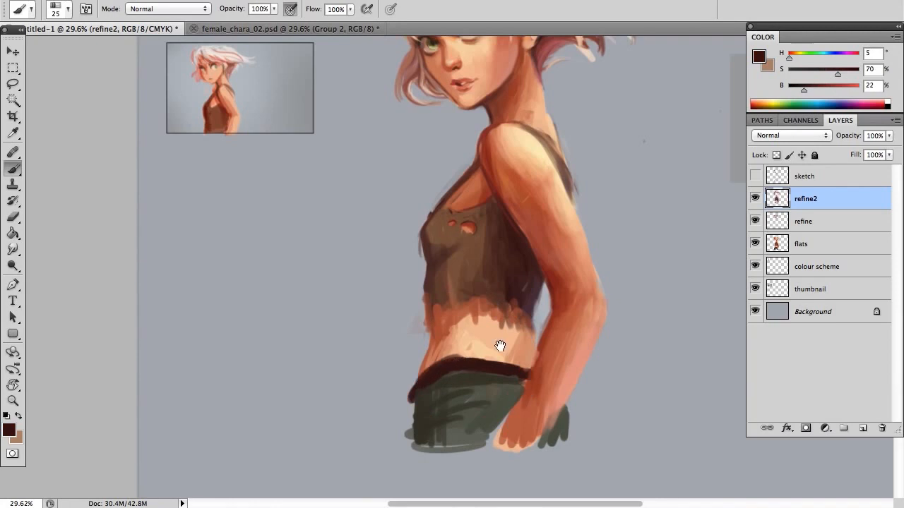
Sample a light cream from the shoulder and paint a highlight down the back of the neck with a 10 px brush.
{"action": "scroll", "coordinate": [499, 347], "scroll_direction": "up", "scroll_amount": 5}
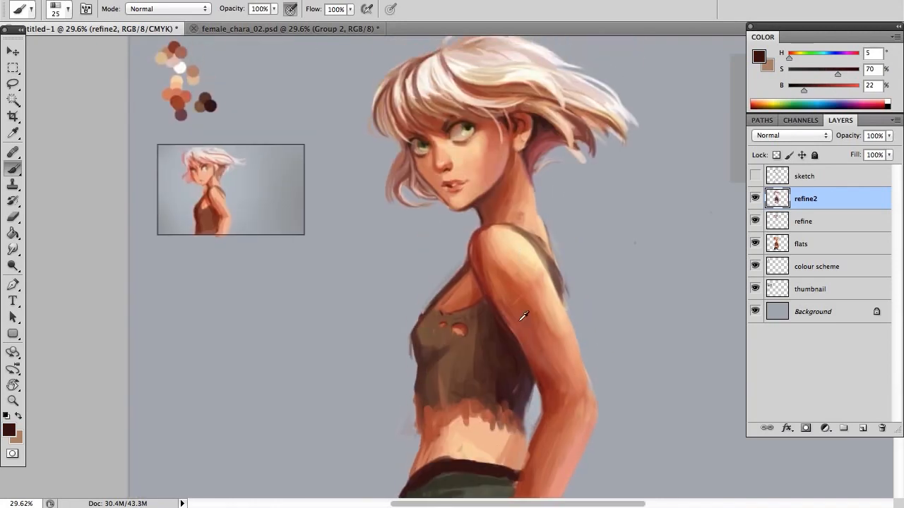
{"action": "key", "text": "bracketleft"}
{"action": "key", "text": "bracketleft"}
{"action": "scroll", "coordinate": [524, 196], "scroll_direction": "up", "scroll_amount": 2}
{"action": "left_click", "coordinate": [509, 170], "text": "alt"}
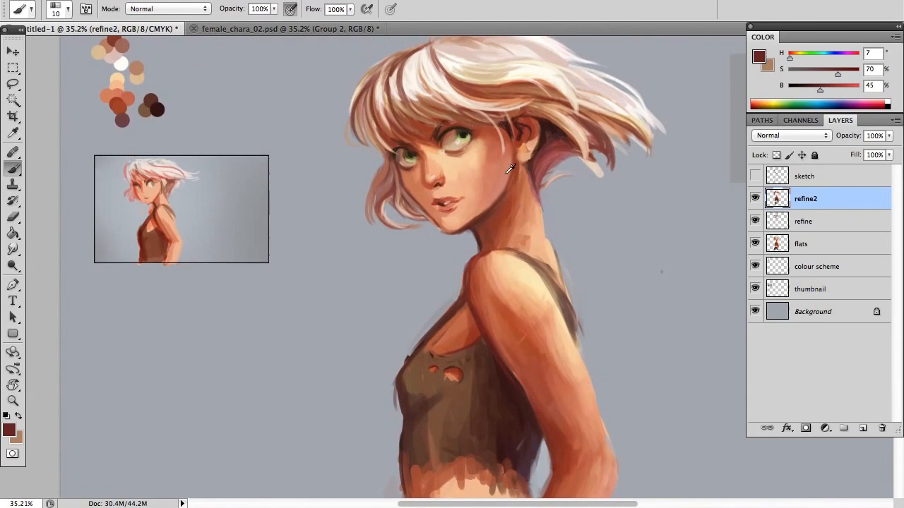
{"action": "left_click", "coordinate": [531, 273], "text": "alt"}
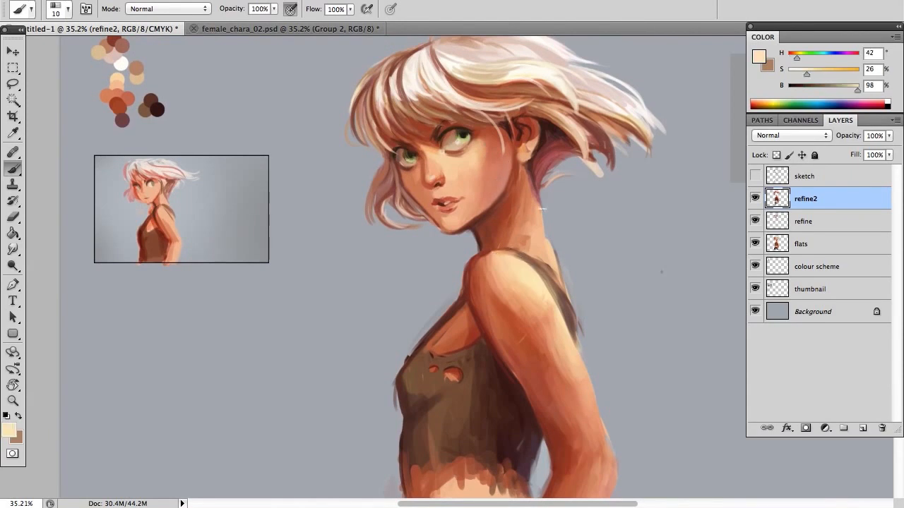
{"action": "mouse_move", "coordinate": [538, 202]}
{"action": "left_mouse_down"}
{"action": "mouse_move", "coordinate": [558, 273]}
{"action": "mouse_move", "coordinate": [539, 208]}
{"action": "mouse_move", "coordinate": [532, 243]}
{"action": "mouse_move", "coordinate": [532, 211]}
{"action": "mouse_move", "coordinate": [553, 272]}
{"action": "left_mouse_up"}
Examine the face, neck, strap and arm both close up and from a distance.
{"action": "key", "text": "z"}
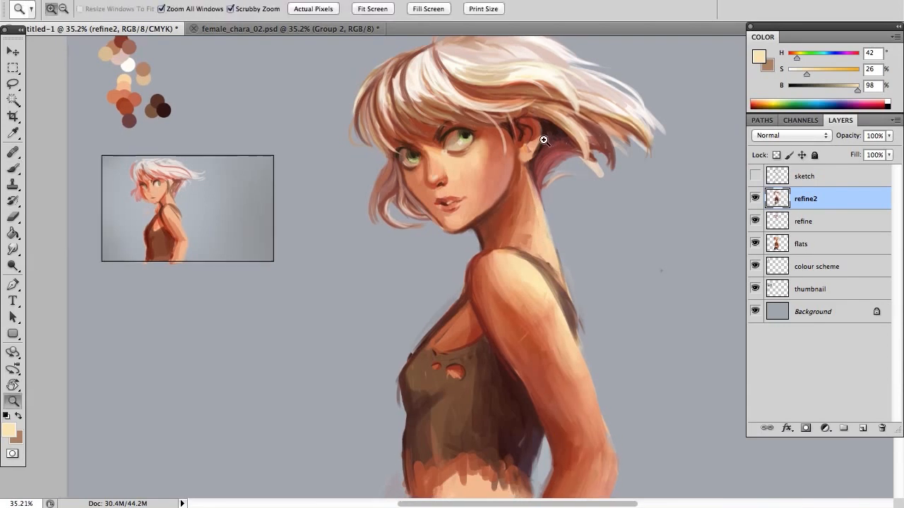
{"action": "left_click_drag", "start_coordinate": [549, 138], "coordinate": [540, 139]}
{"action": "left_click", "coordinate": [563, 150]}
{"action": "left_click_drag", "start_coordinate": [554, 229], "coordinate": [521, 232]}
{"action": "left_click", "coordinate": [514, 225]}
{"action": "left_click_drag", "start_coordinate": [545, 169], "coordinate": [546, 211]}
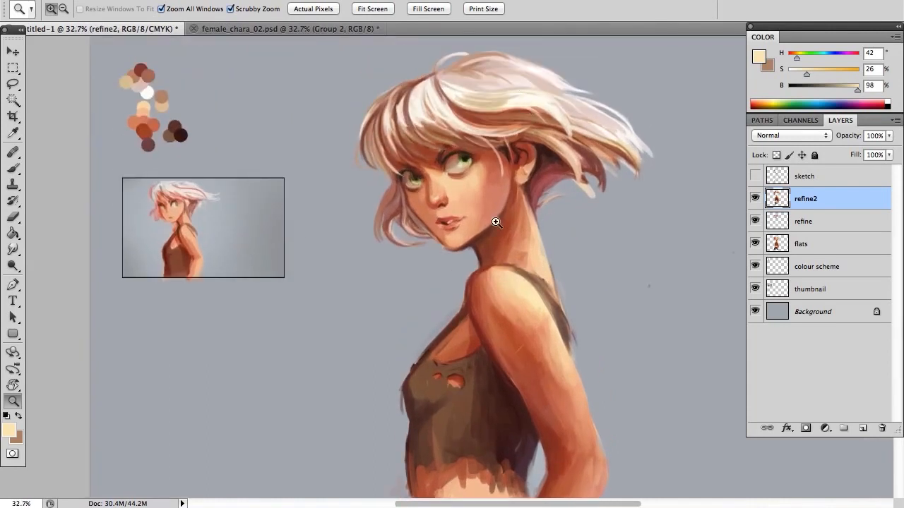
{"action": "left_click_drag", "start_coordinate": [484, 228], "coordinate": [523, 185]}
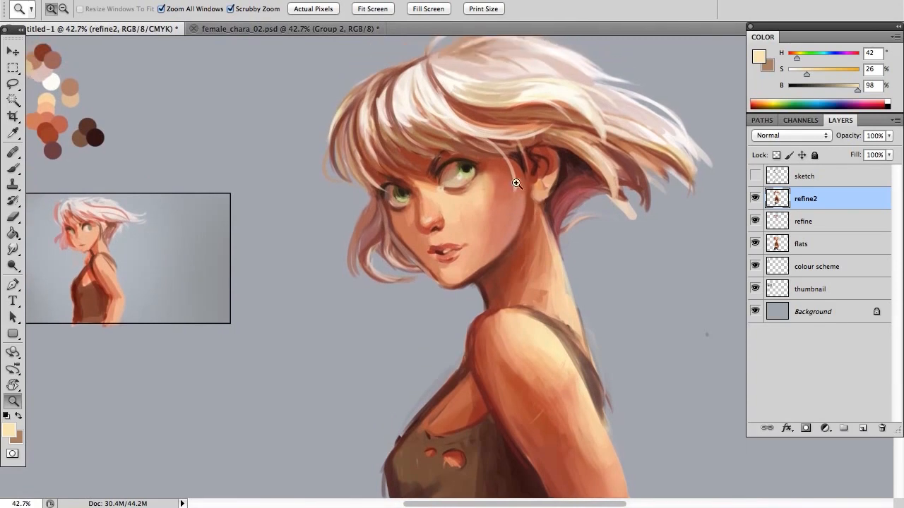
{"action": "mouse_move", "coordinate": [549, 258]}
{"action": "left_mouse_down"}
{"action": "mouse_move", "coordinate": [534, 156]}
{"action": "mouse_move", "coordinate": [553, 346]}
{"action": "left_mouse_up"}
{"action": "mouse_move", "coordinate": [536, 129]}
{"action": "left_mouse_down"}
{"action": "mouse_move", "coordinate": [566, 254]}
{"action": "mouse_move", "coordinate": [542, 210]}
{"action": "mouse_move", "coordinate": [485, 157]}
{"action": "left_mouse_up"}
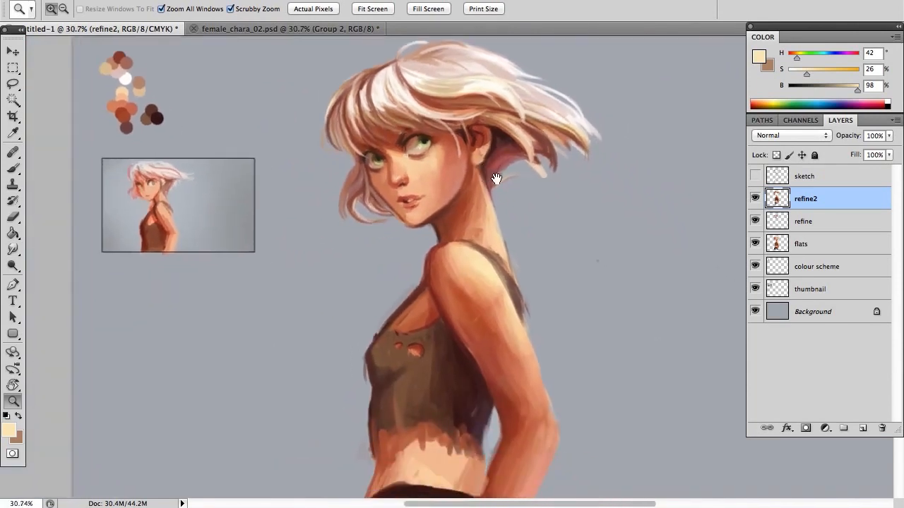